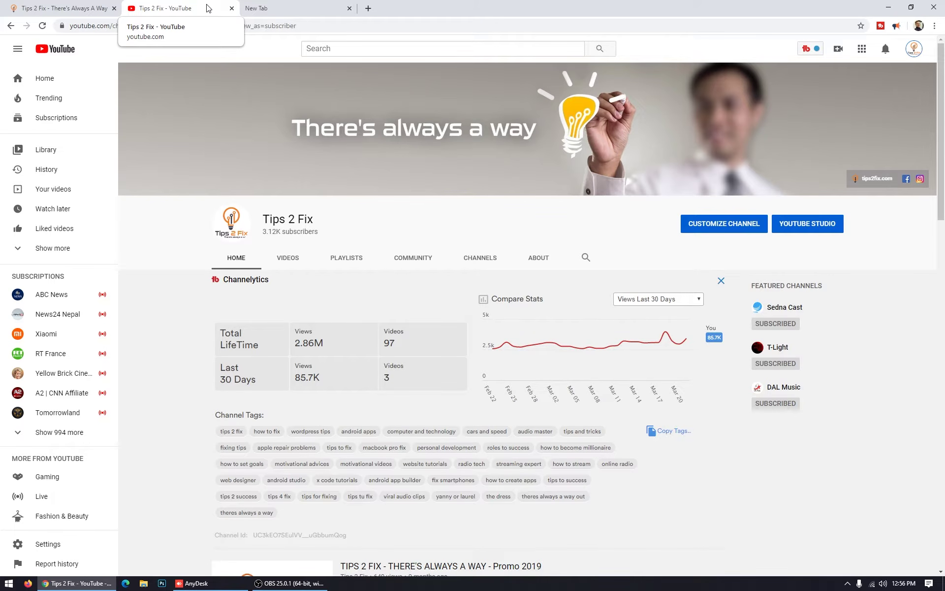
Switch from the Tips 2 Fix YouTube channel page to the new tab showing Google
left_click(257, 4)
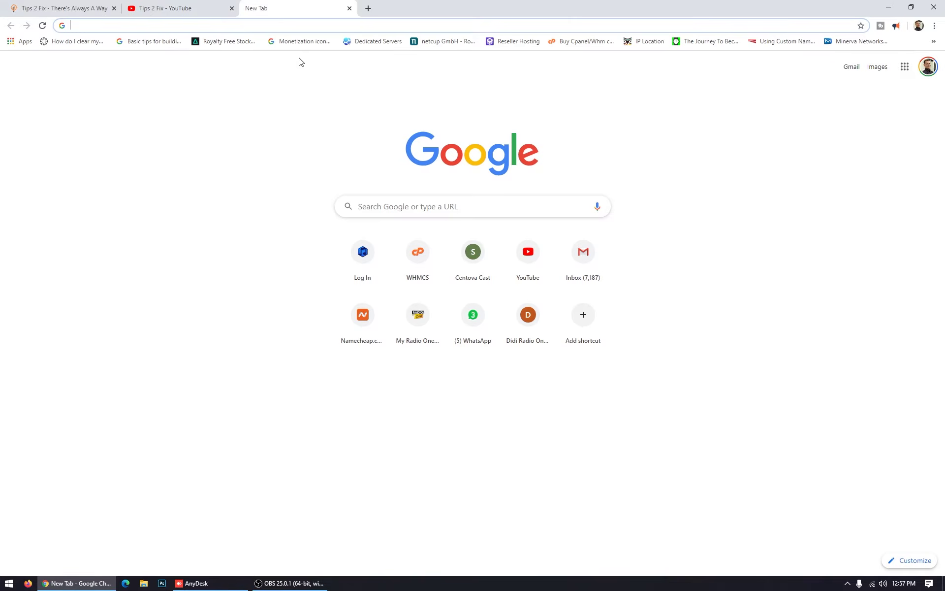
Search Google for 'team wie' and start the free TeamViewer download
left_click(448, 211)
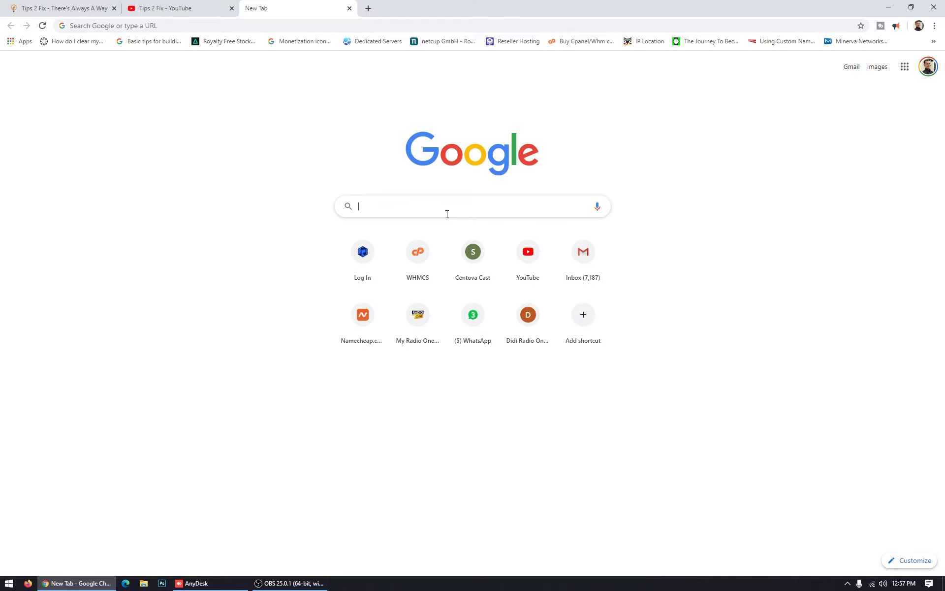
type("team wie")
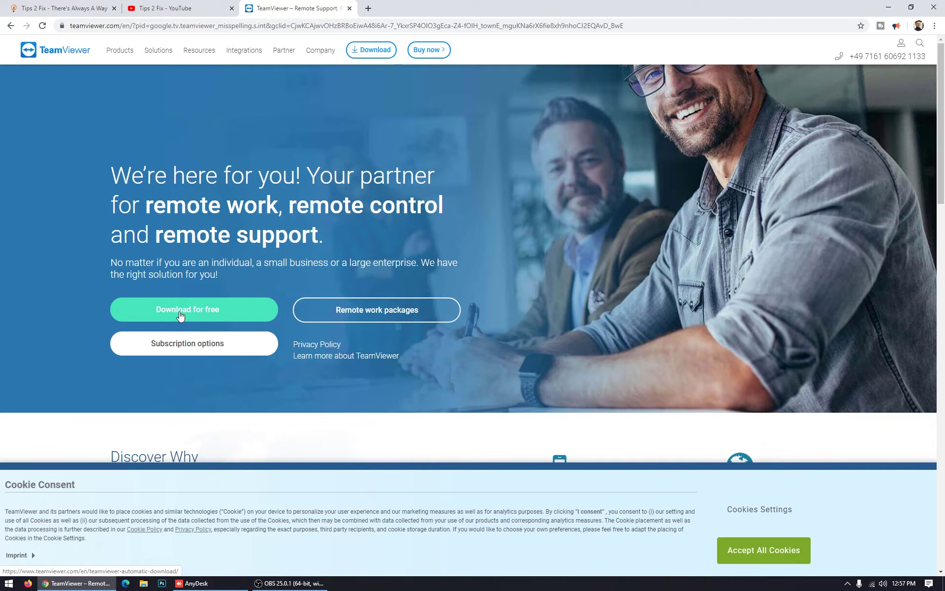
left_click(180, 315)
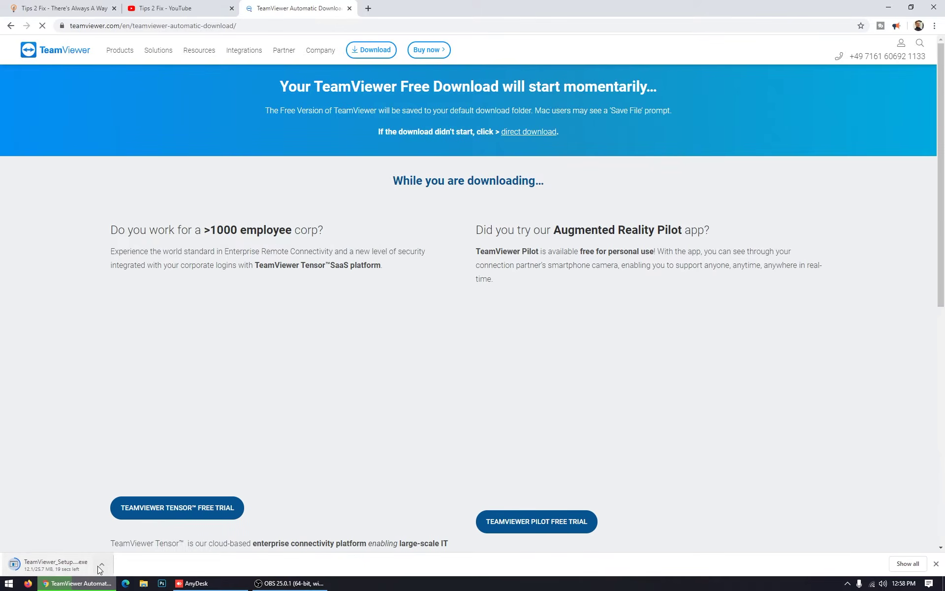
Keep TeamViewer_Setup (2).exe despite the harmful-file warning and show it in its folder
left_click(101, 565)
left_click(128, 531)
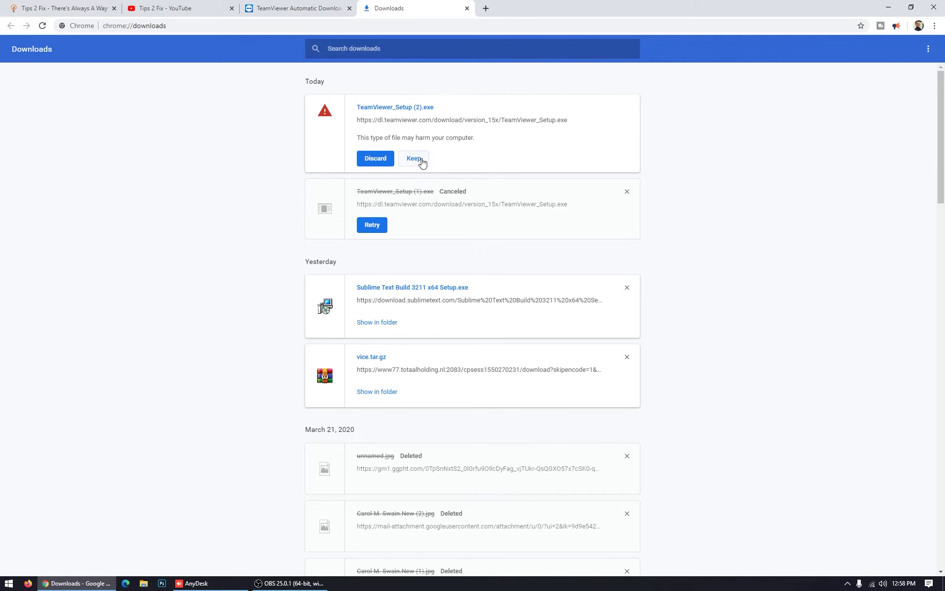
left_click(415, 159)
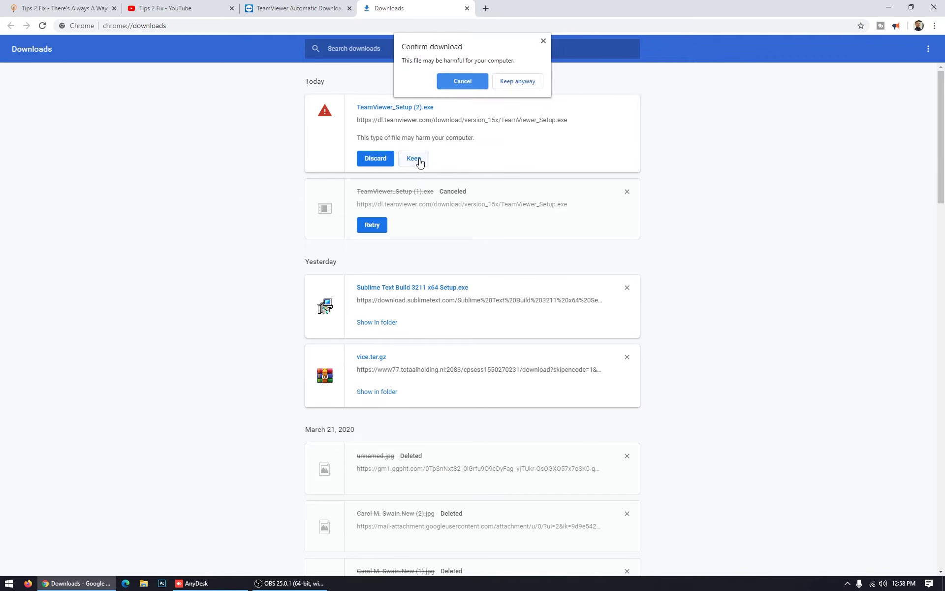
left_click(514, 80)
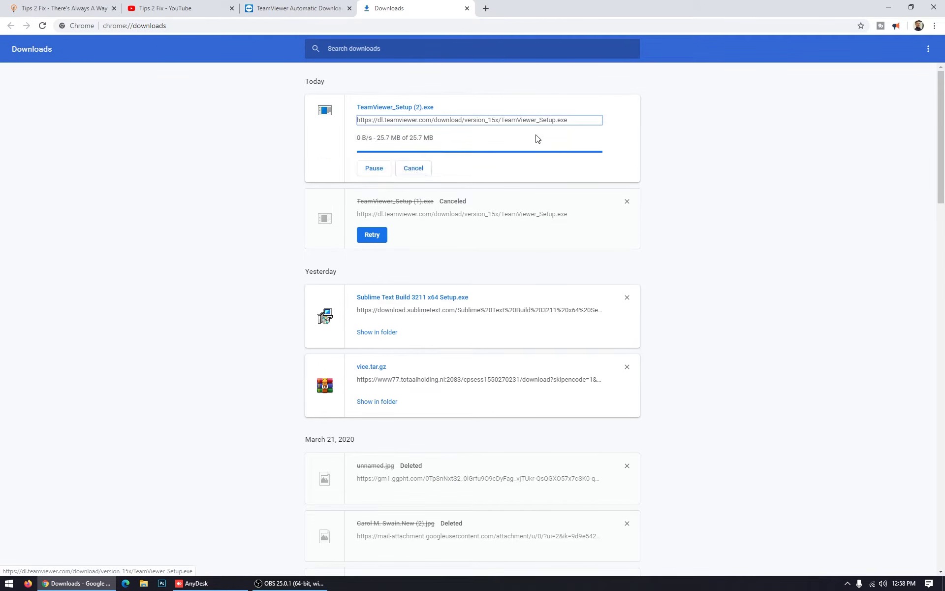
left_click(387, 108)
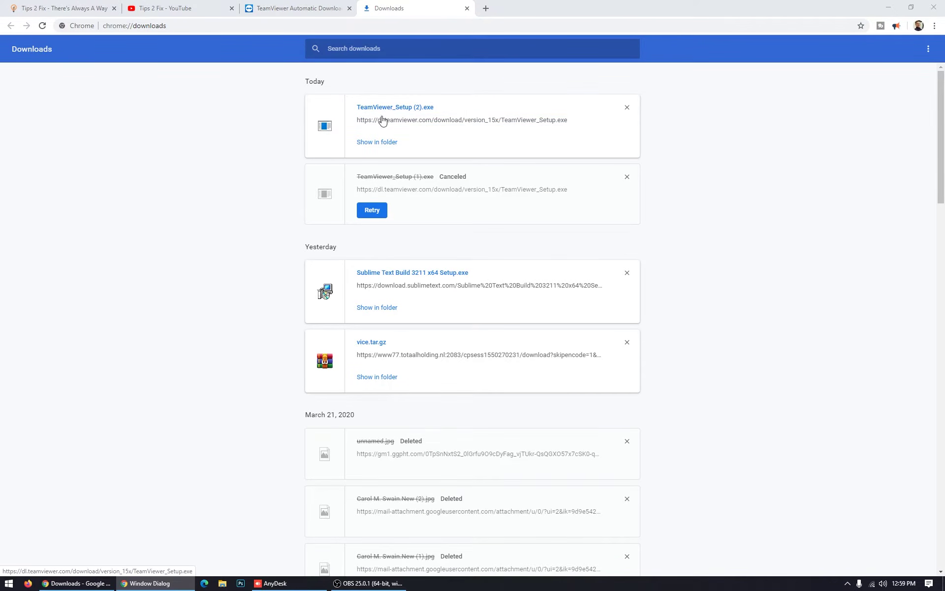
left_click(378, 142)
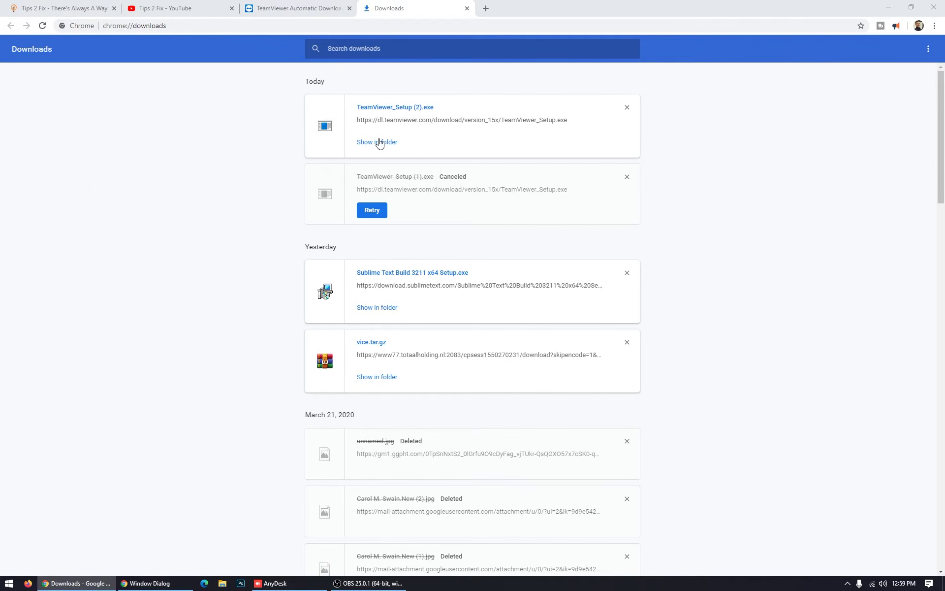
Run TeamViewer_Setup (2).exe as a Default installation for Personal / Non-commercial use
double_click(283, 260)
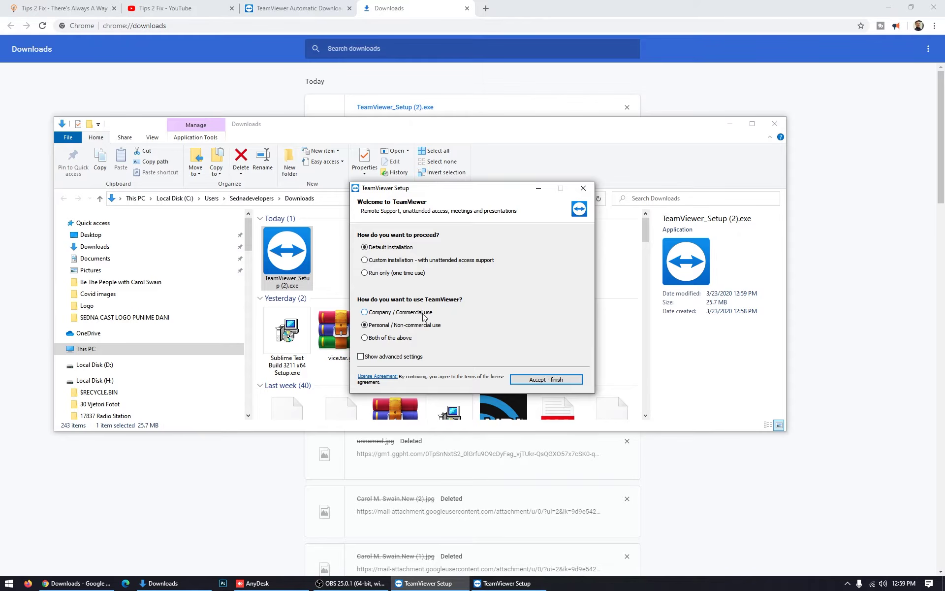
left_click(365, 312)
left_click(554, 380)
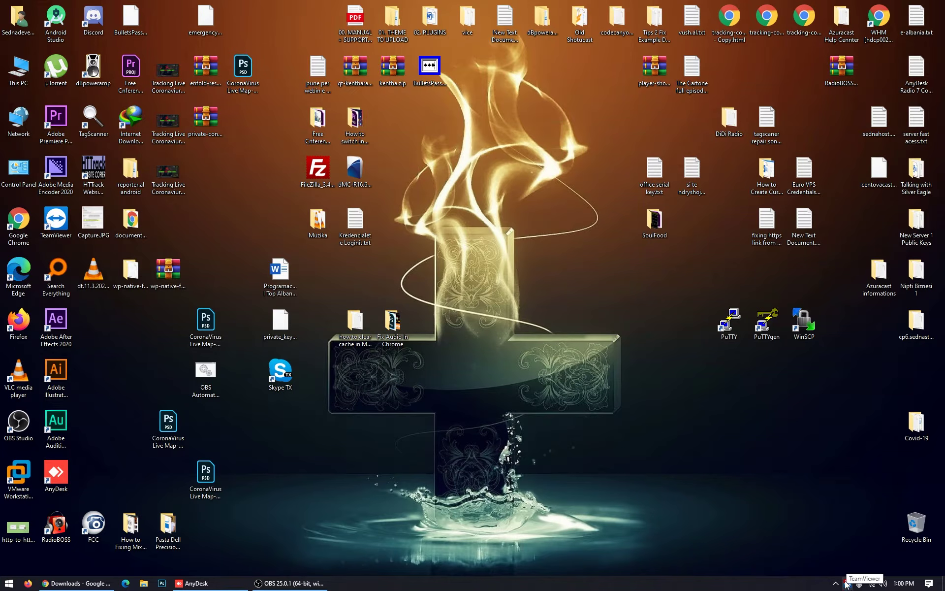
Open the TeamViewer main window from the tray and maximize it
left_click(846, 584)
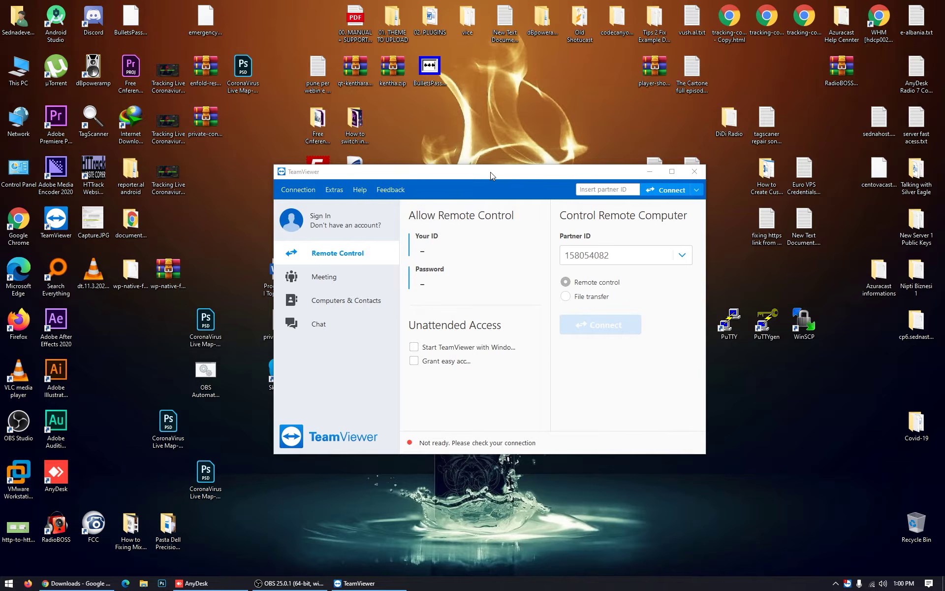
left_click_drag(491, 172, 433, 161)
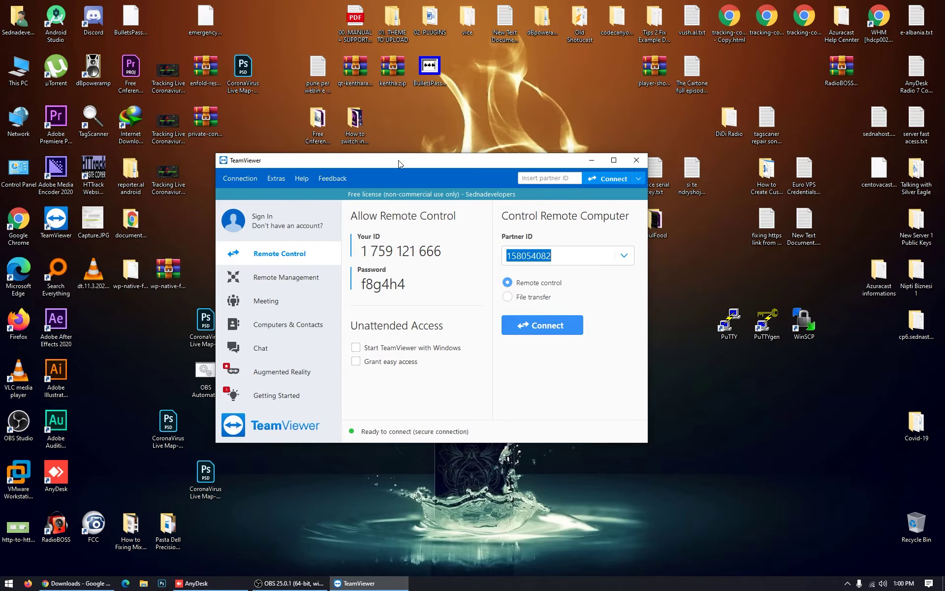
double_click(398, 161)
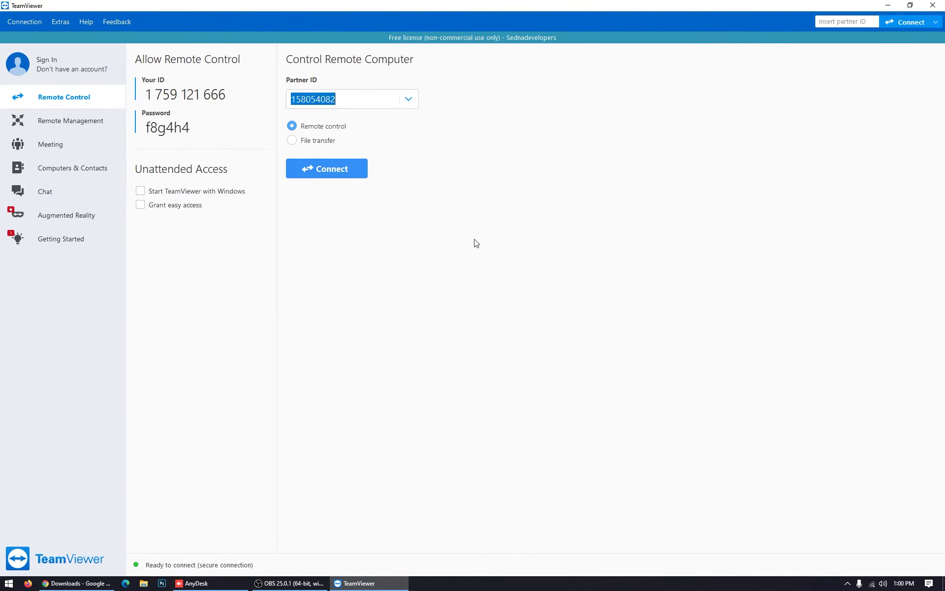
Highlight this computer's TeamViewer ID and password, then snap the window to the left half
left_click_drag(227, 94, 134, 94)
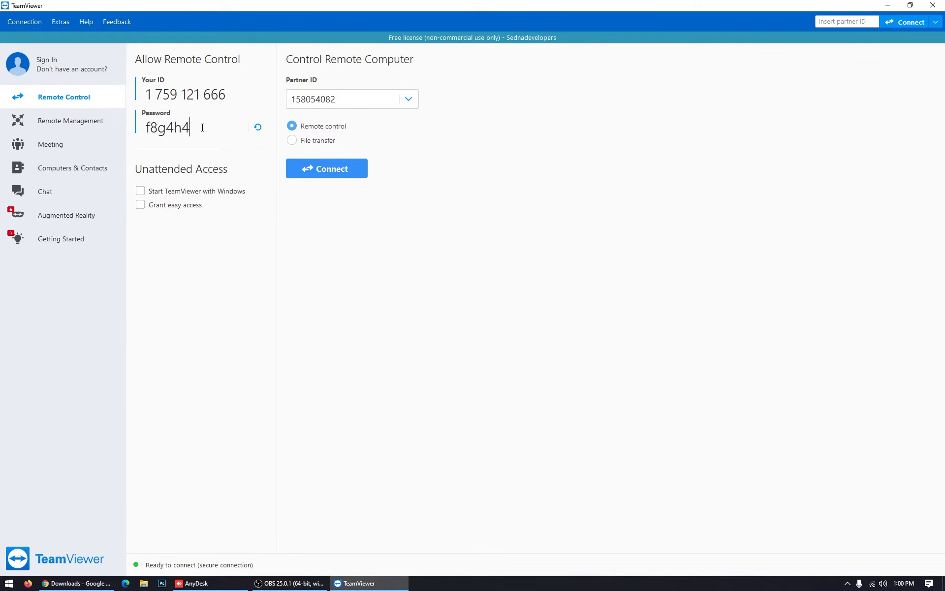
left_click_drag(205, 128, 142, 127)
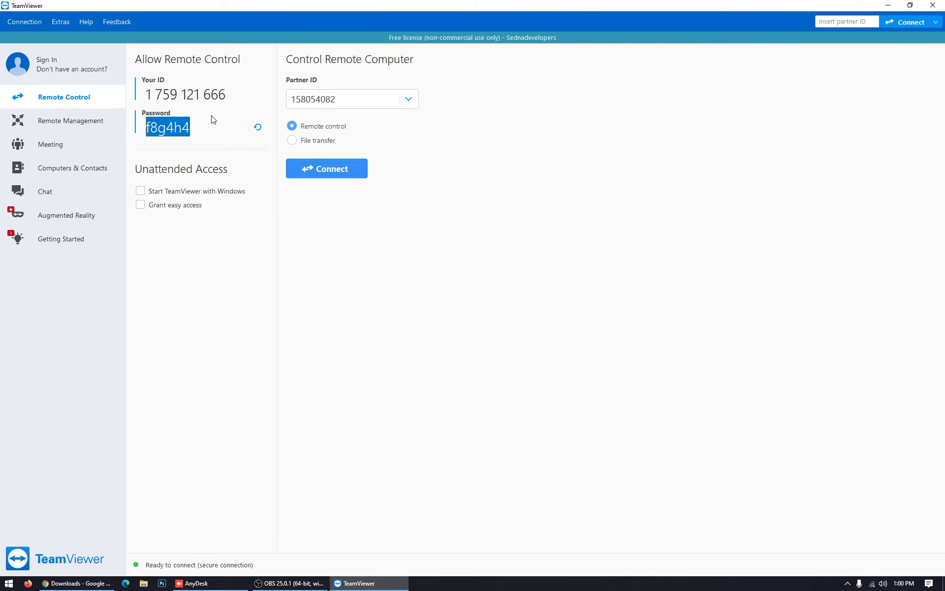
left_click_drag(147, 94, 226, 89)
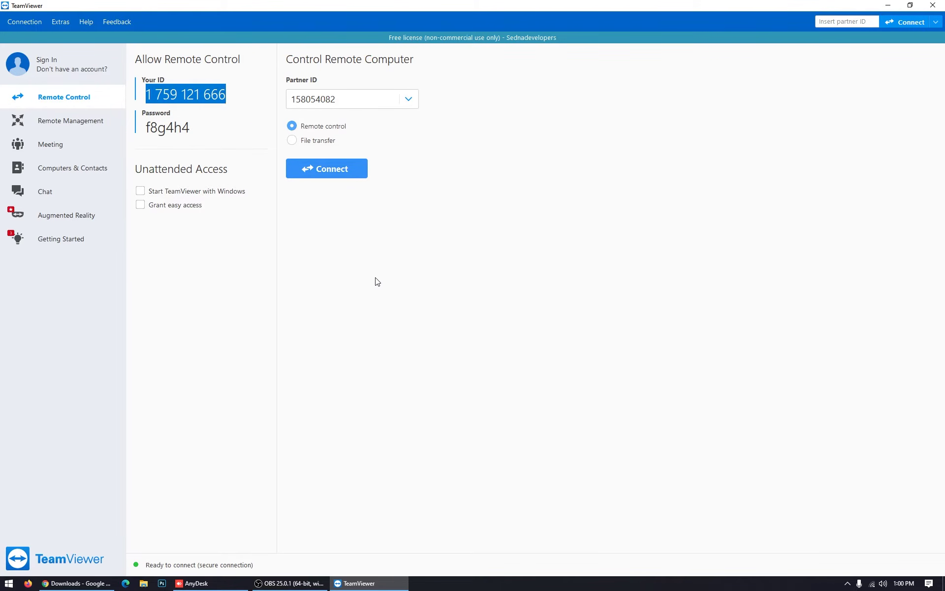
left_click(242, 94)
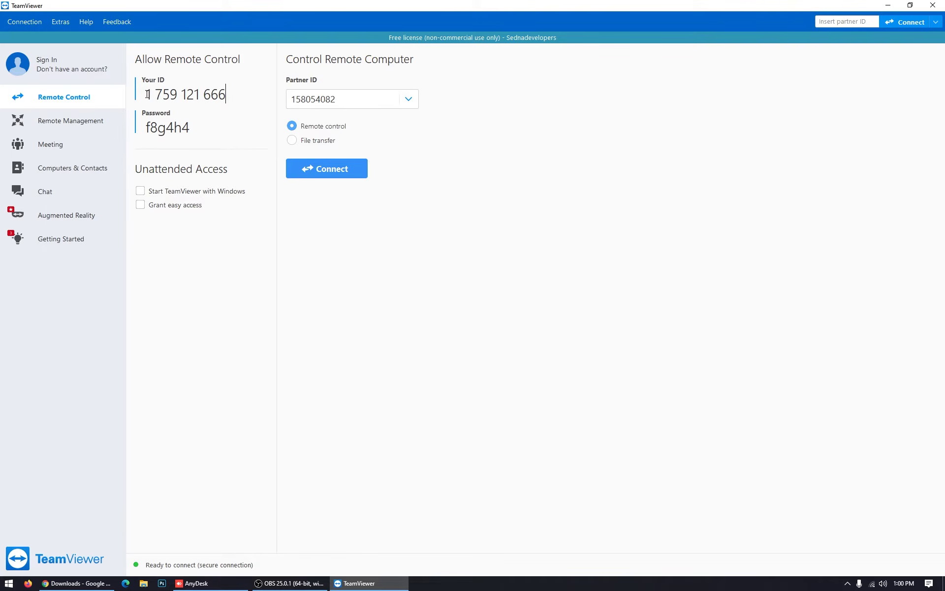
left_click_drag(146, 94, 242, 97)
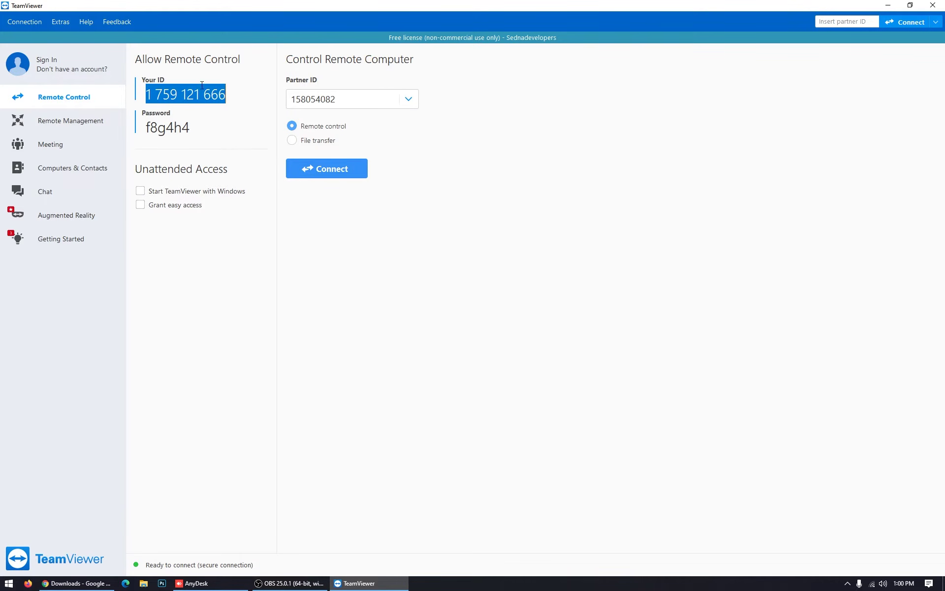
left_click_drag(231, 95, 144, 95)
left_click_drag(192, 127, 144, 127)
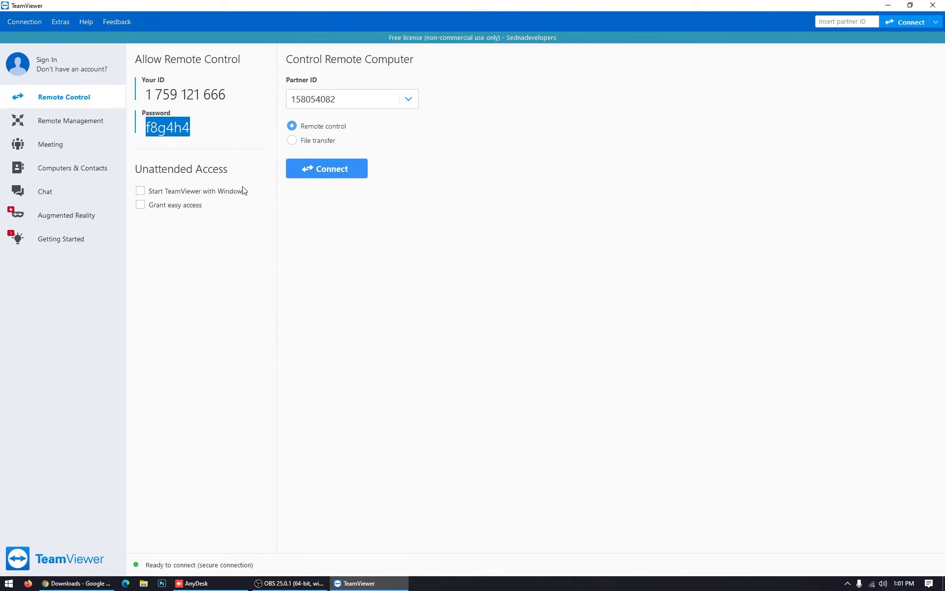
key("super+Left")
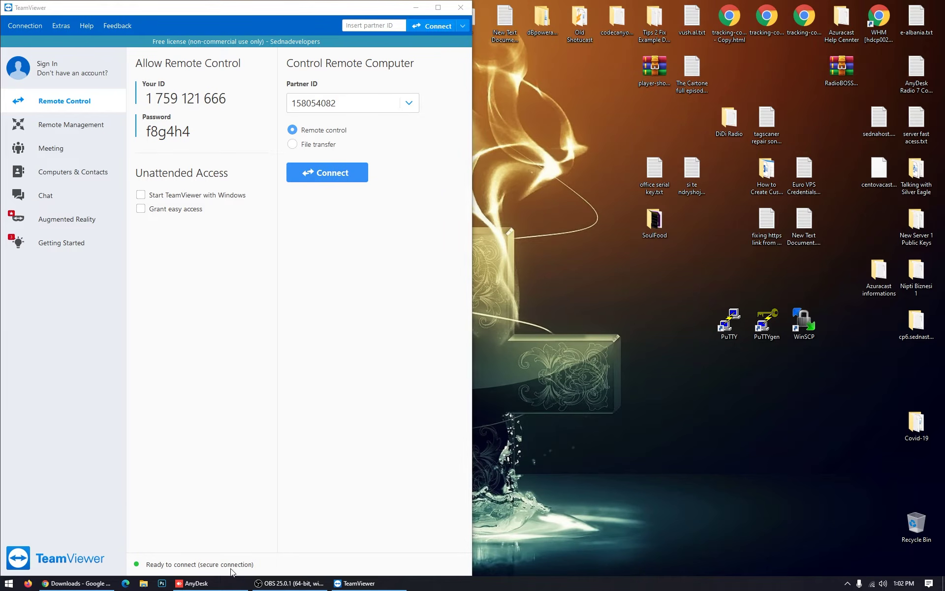
Bring AnyDesk to the front and retry the dropped remote connection
left_click(215, 584)
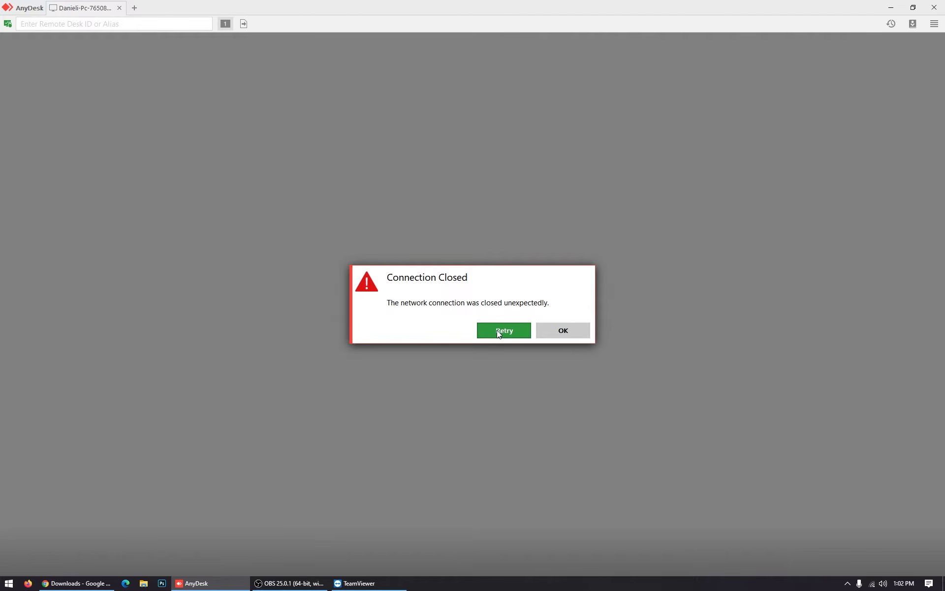
left_click(498, 330)
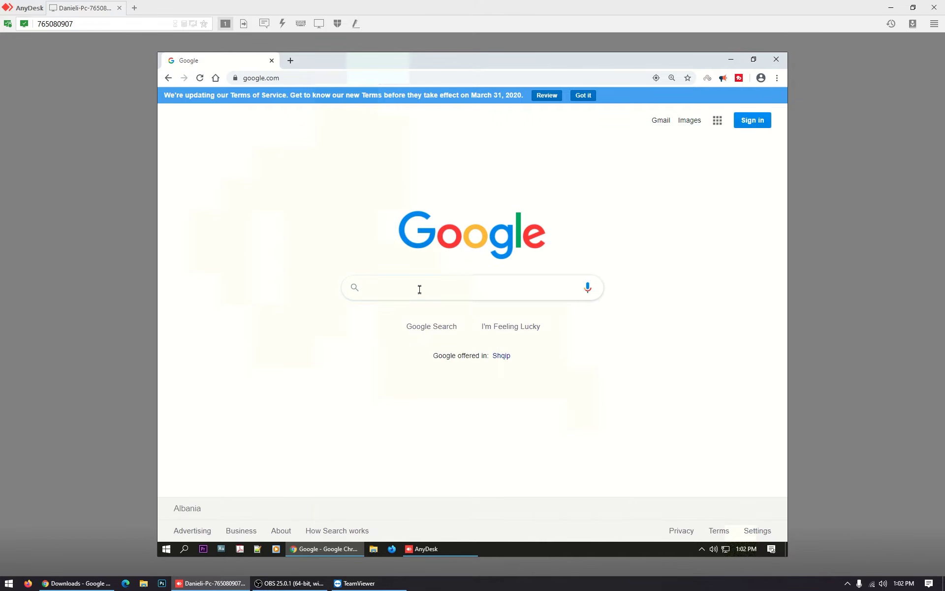
On the remote PC, search 'team', download TeamViewer_Setup.exe from teamviewer.com and open it
type("team")
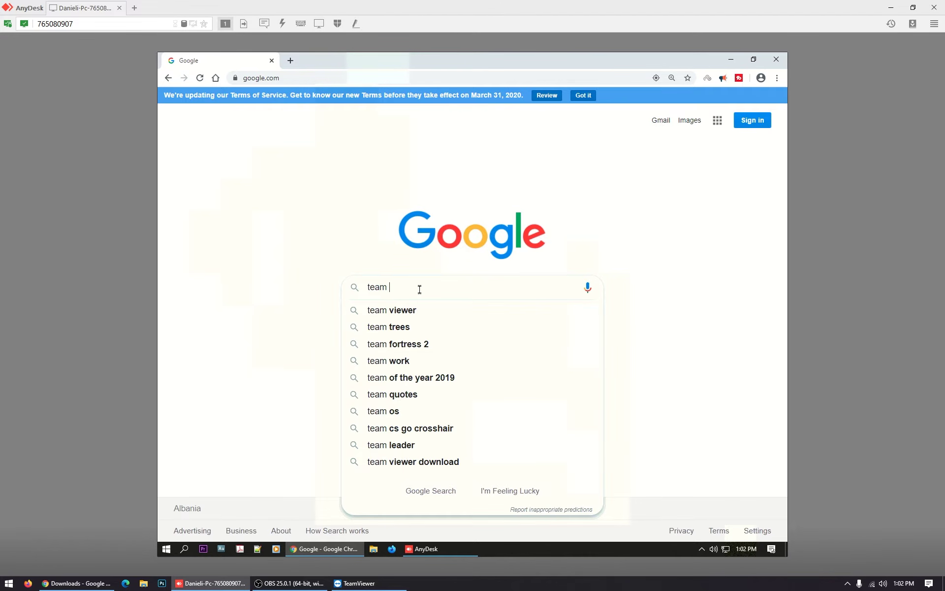
left_click(398, 315)
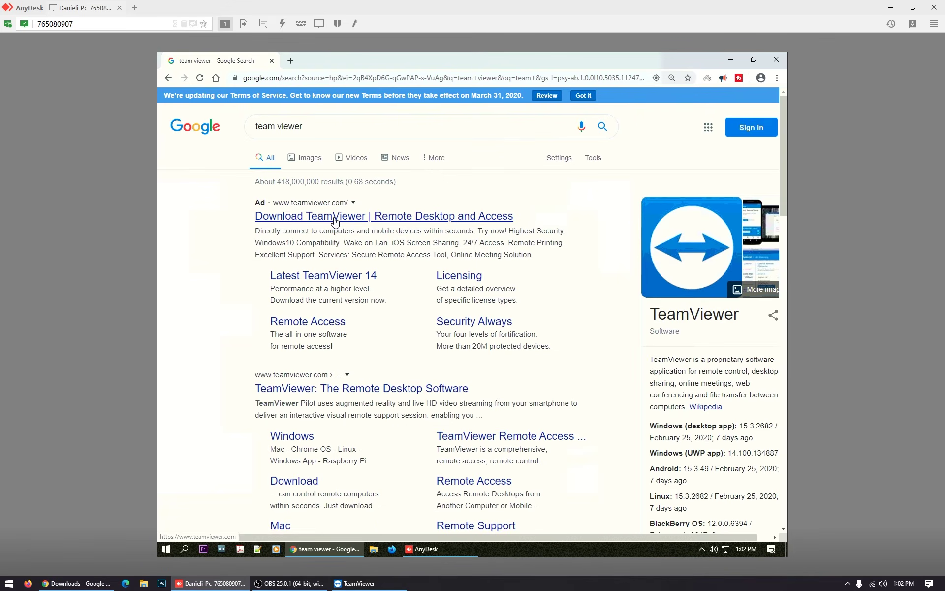
left_click(333, 219)
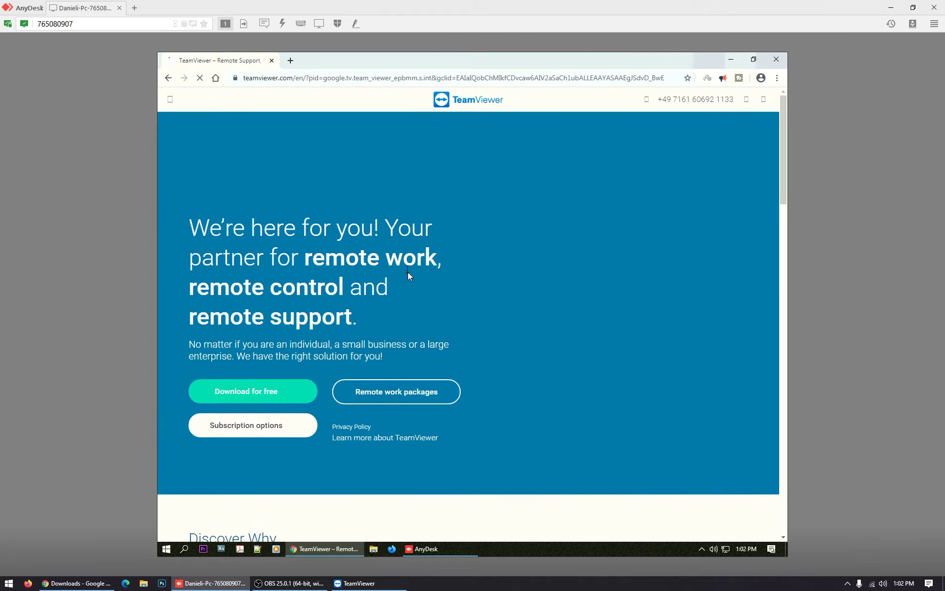
left_click(261, 397)
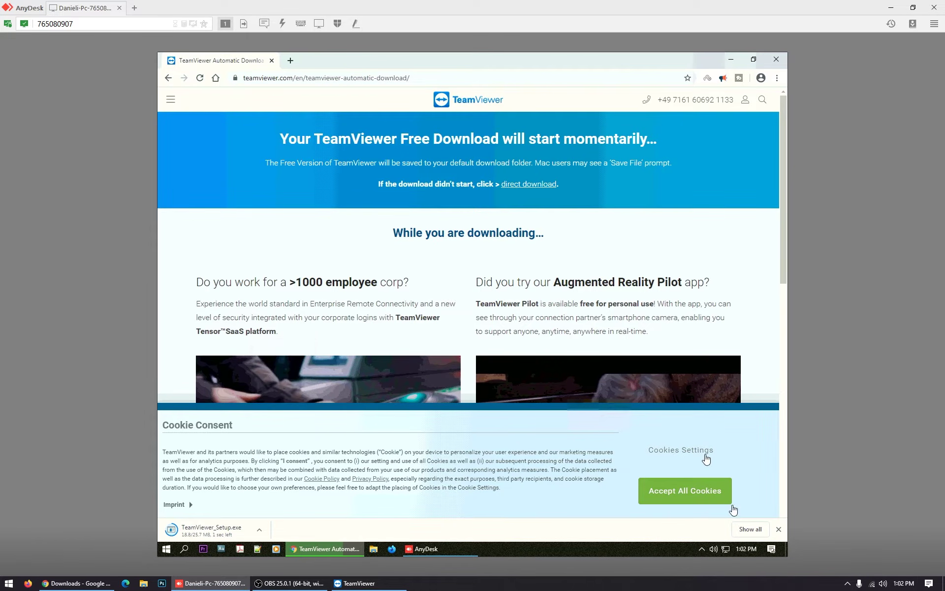
left_click(684, 491)
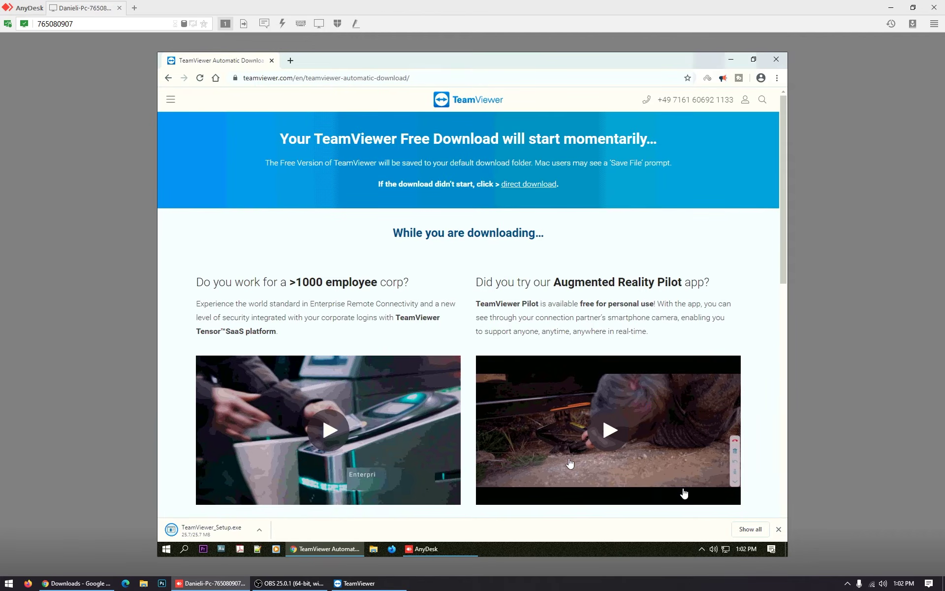
left_click(214, 534)
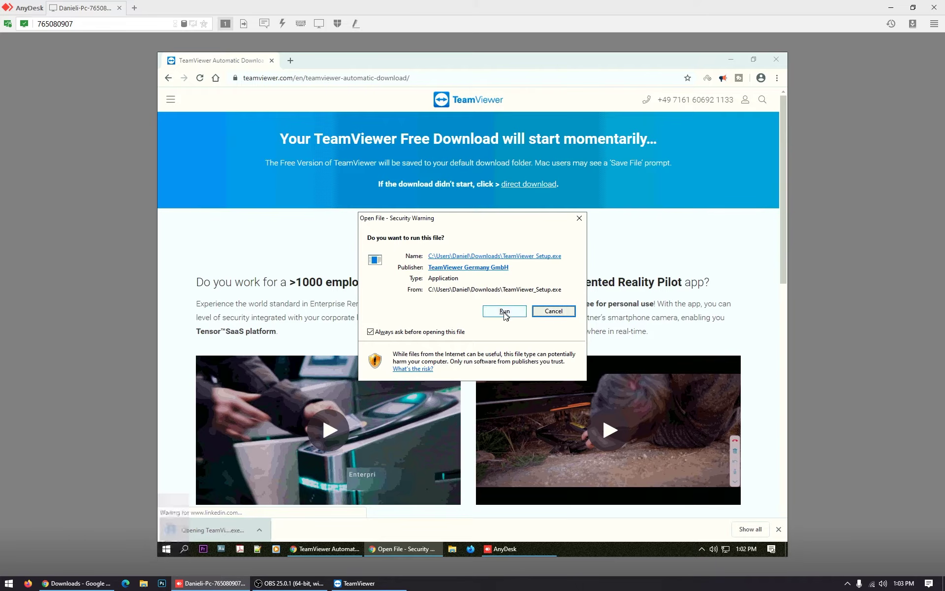
Run the installer and finish a default Personal / Non-commercial TeamViewer installation on the remote PC
left_click(503, 312)
left_click(374, 335)
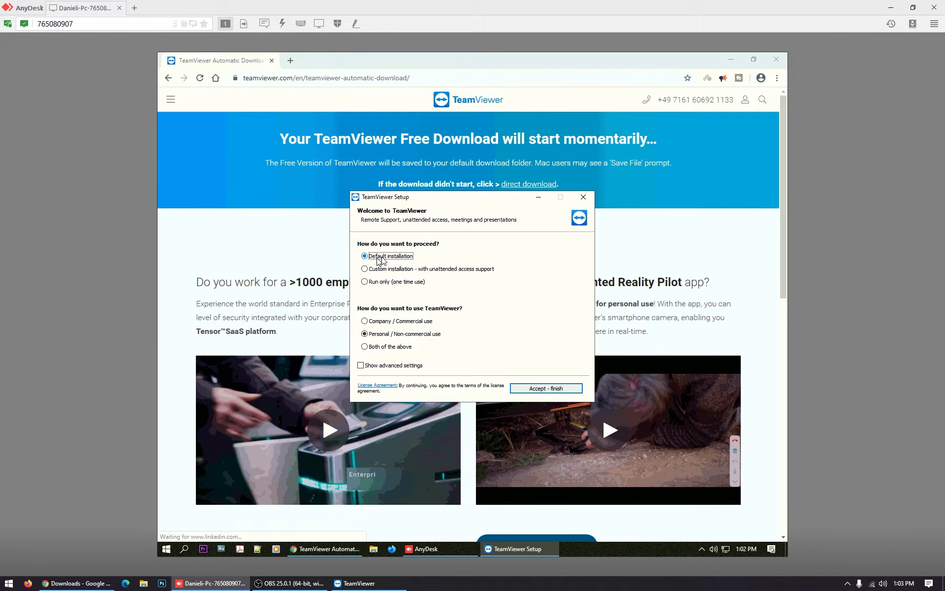
left_click(550, 389)
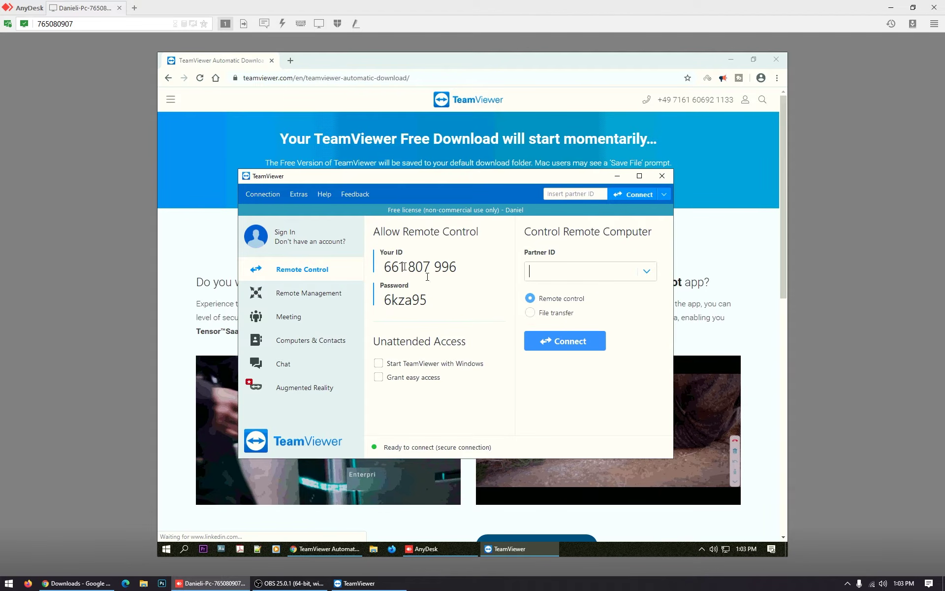
Highlight the remote PC's TeamViewer ID and session password
left_click_drag(384, 266, 468, 267)
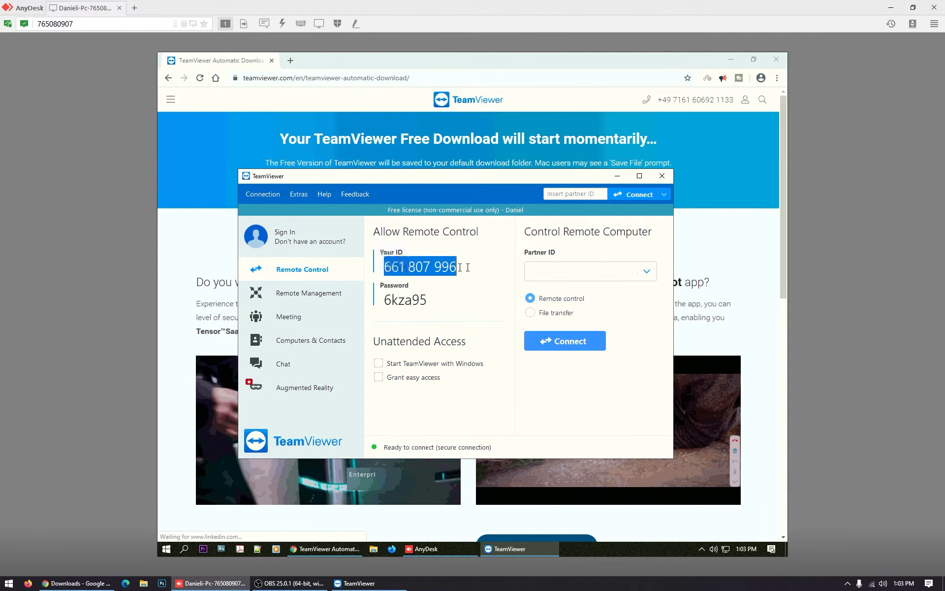
left_click_drag(385, 300, 429, 300)
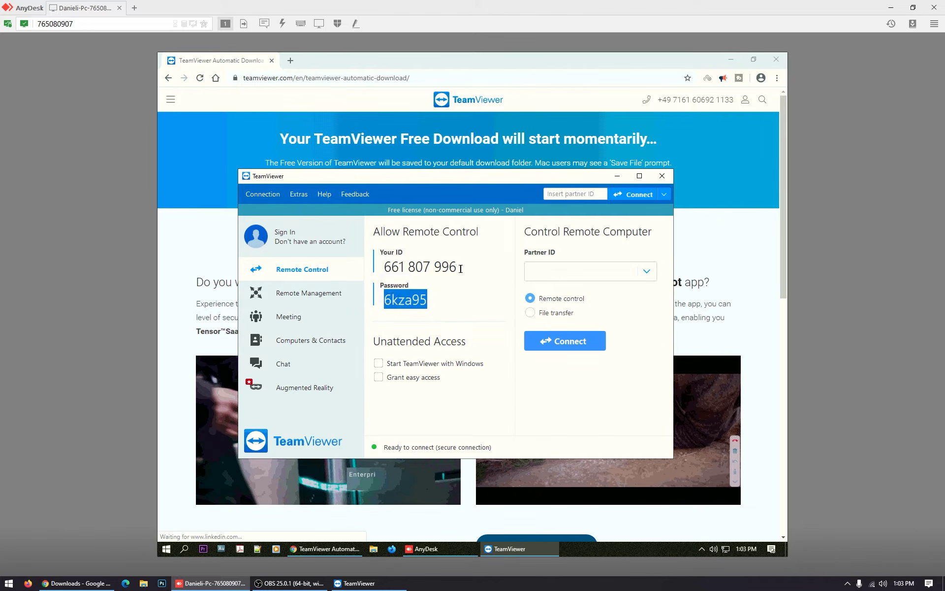
left_click_drag(461, 269, 388, 268)
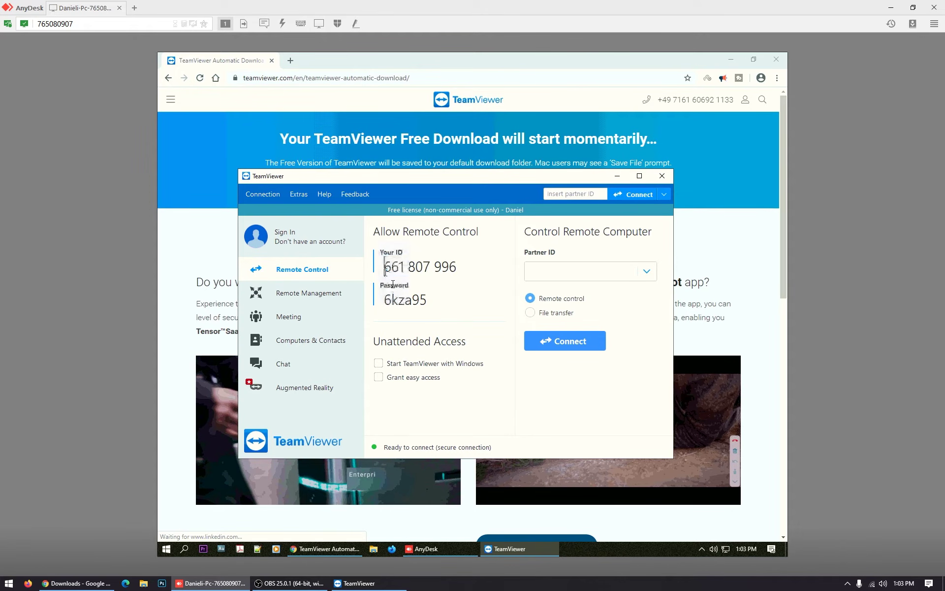
Copy the remote PC's TeamViewer ID and paste it into the local Notepad access notes
double_click(384, 299)
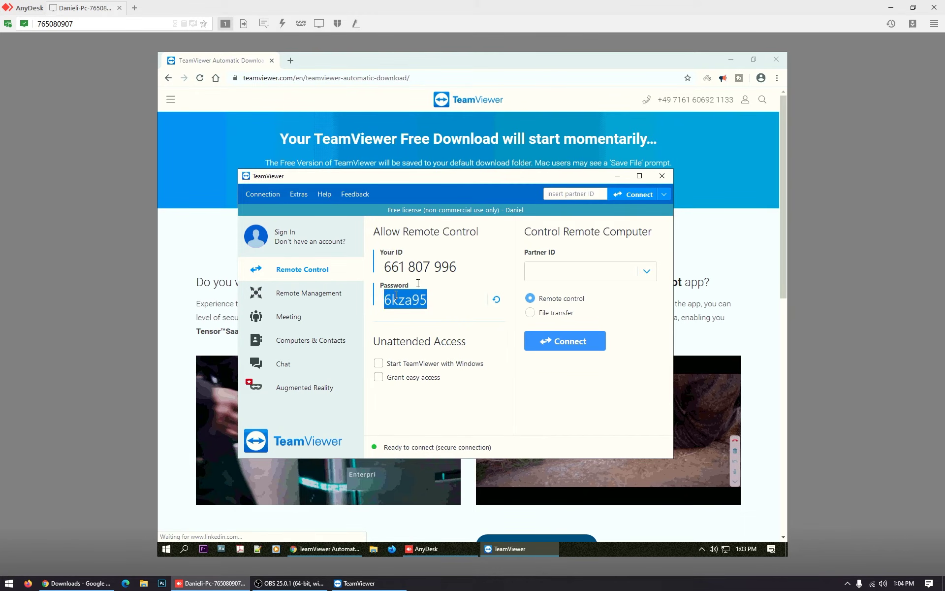
left_click_drag(464, 267, 384, 266)
right_click(404, 269)
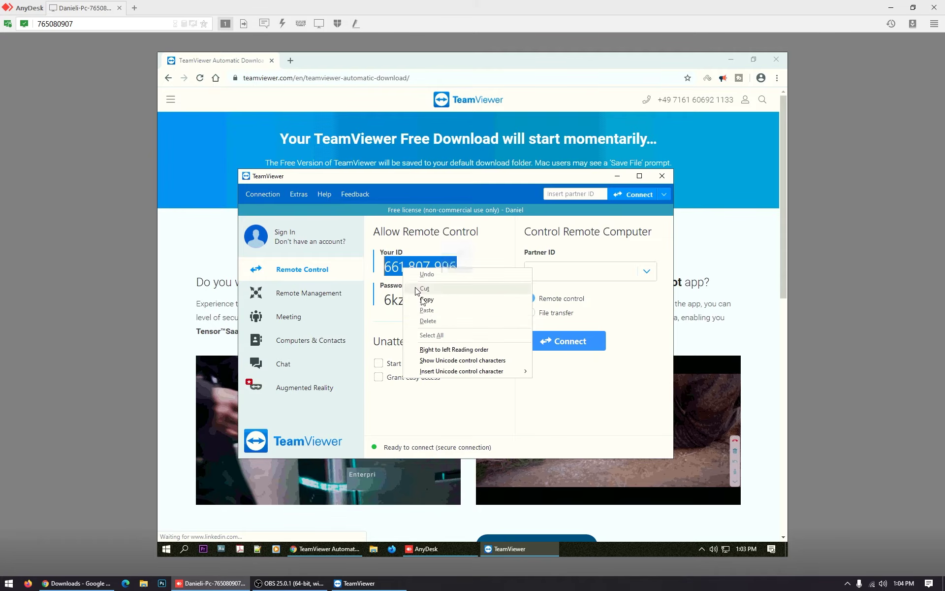
left_click(427, 300)
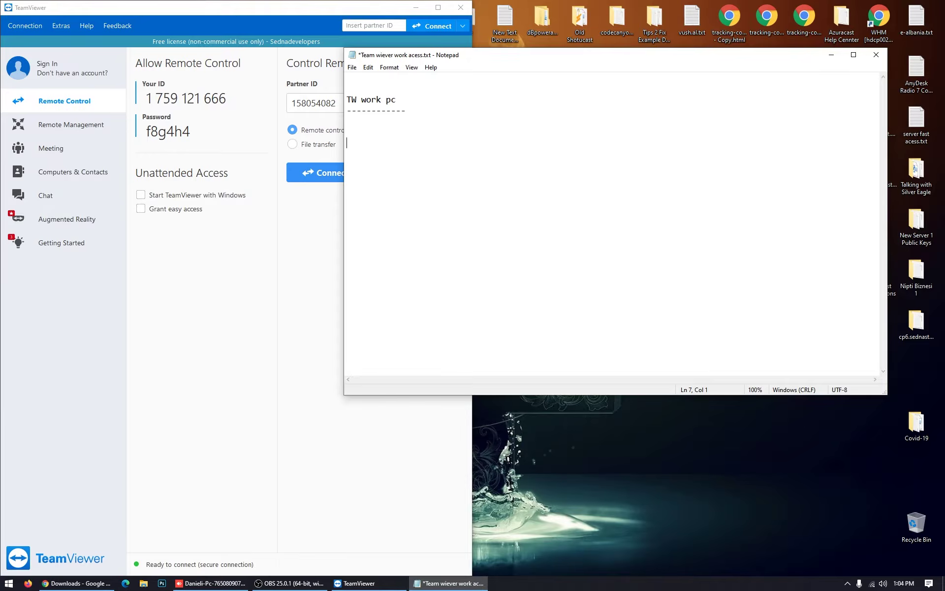
key("ctrl+v")
key("alt+Tab")
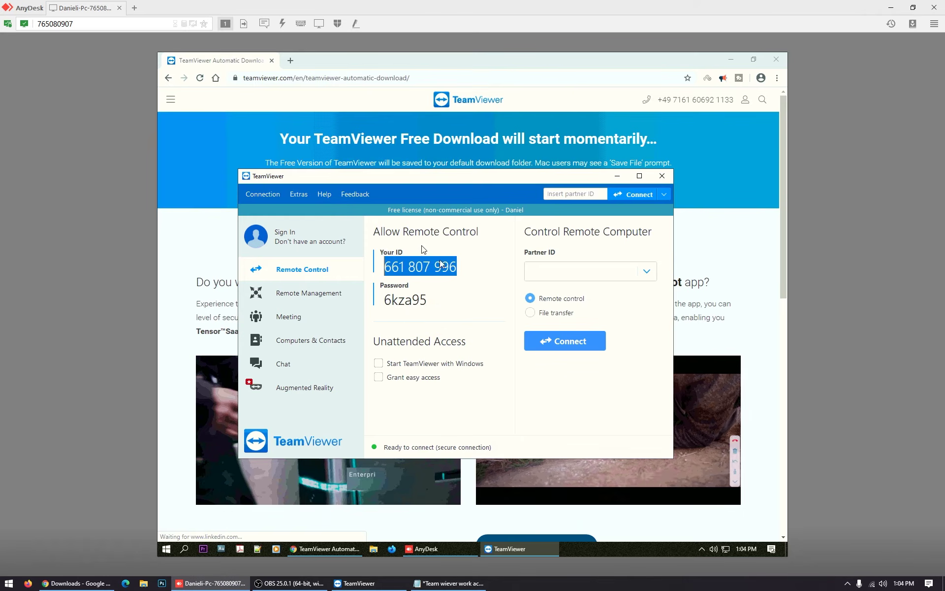
left_click_drag(428, 301, 383, 301)
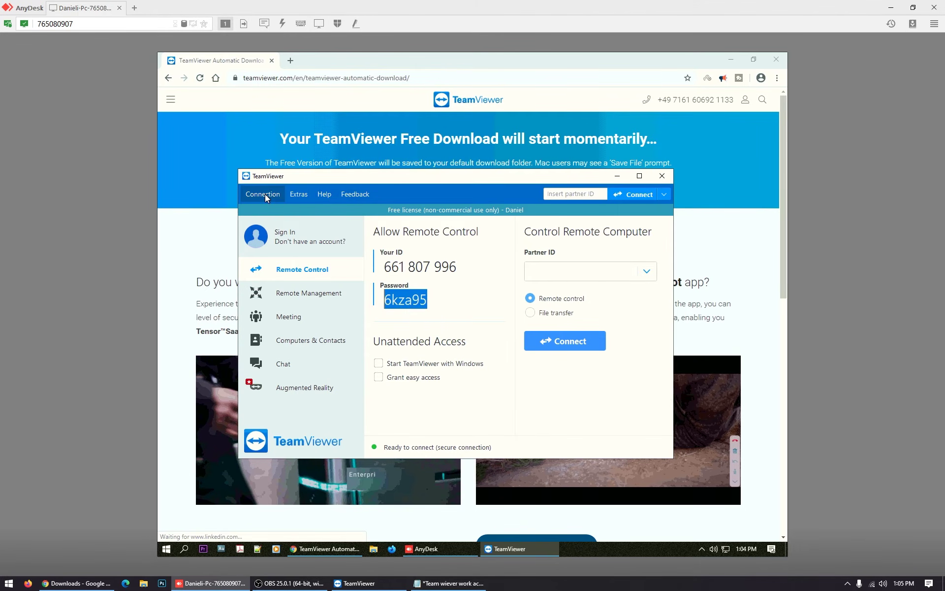
Open TeamViewer options on the remote PC and enable starting TeamViewer with Windows
left_click(299, 195)
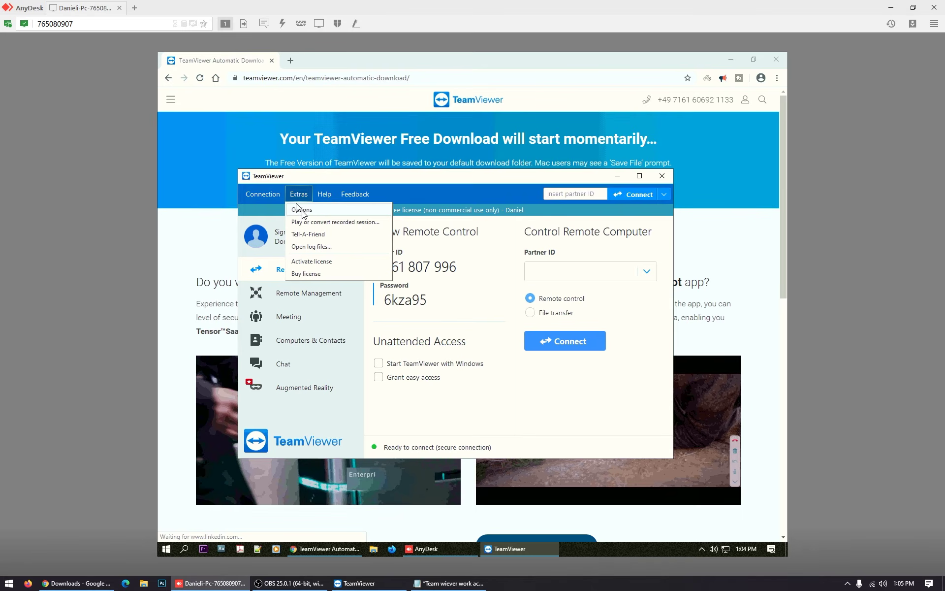
left_click(302, 209)
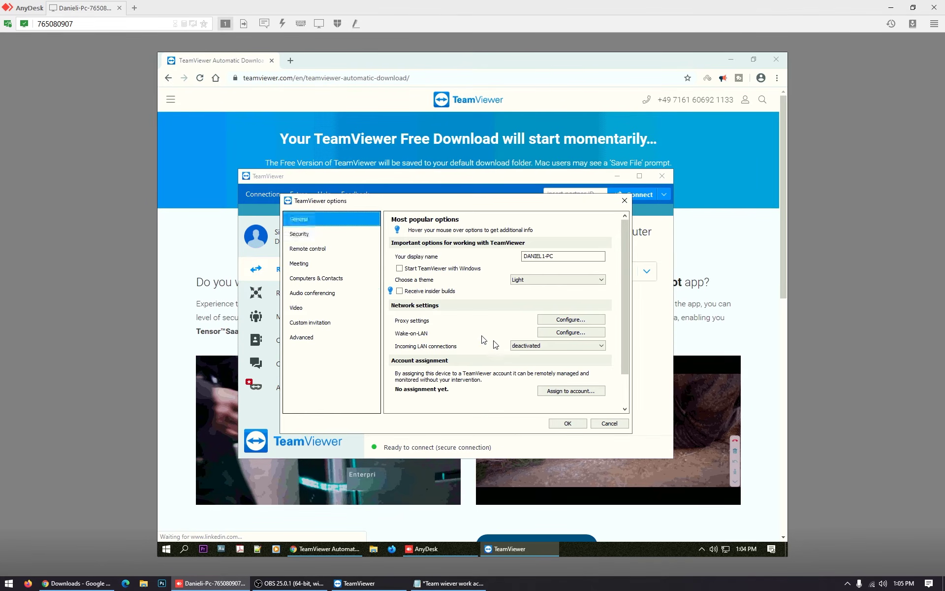
left_click(399, 269)
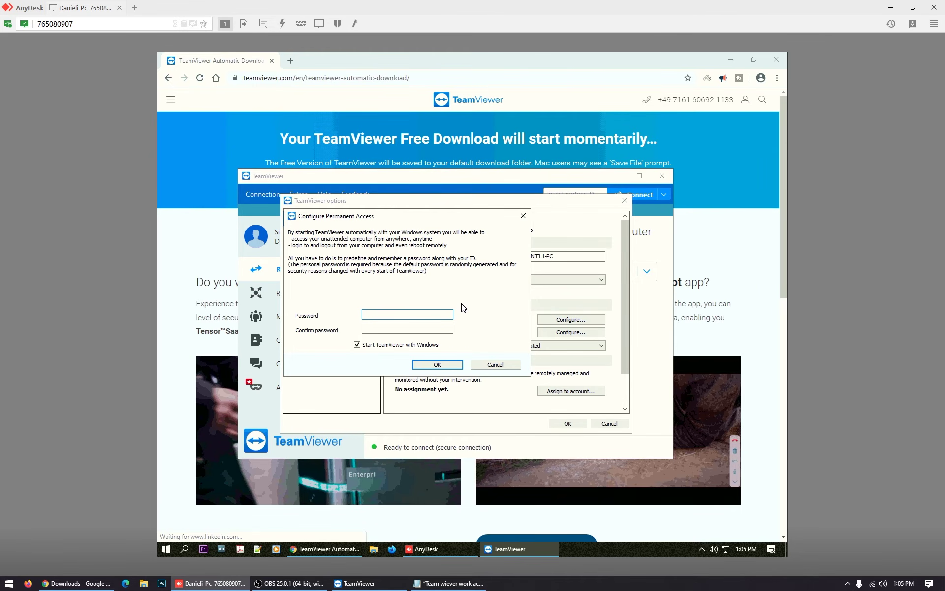
In the Notepad access notes, add '2' to the fixed password and copy it
left_click(449, 583)
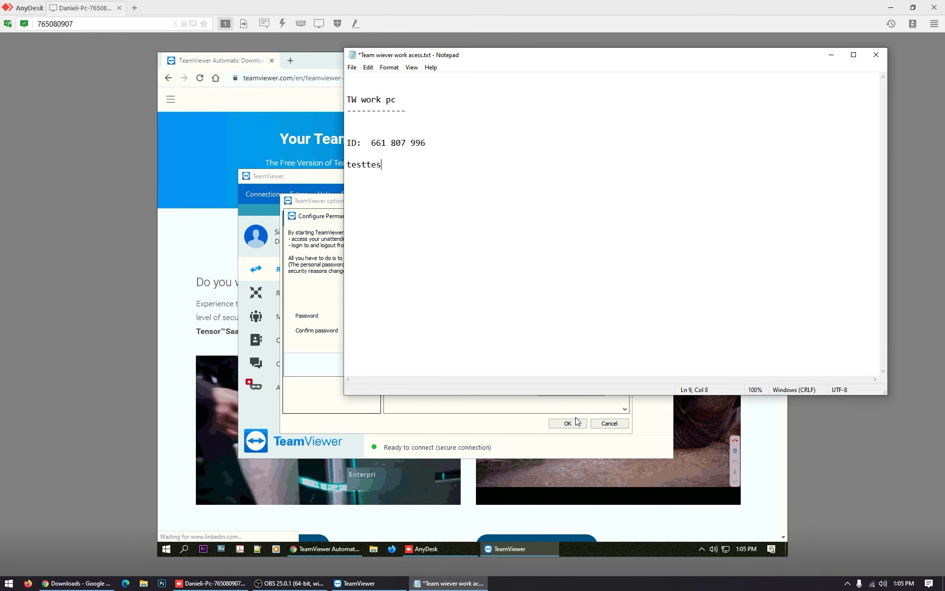
left_click_drag(430, 165, 329, 160)
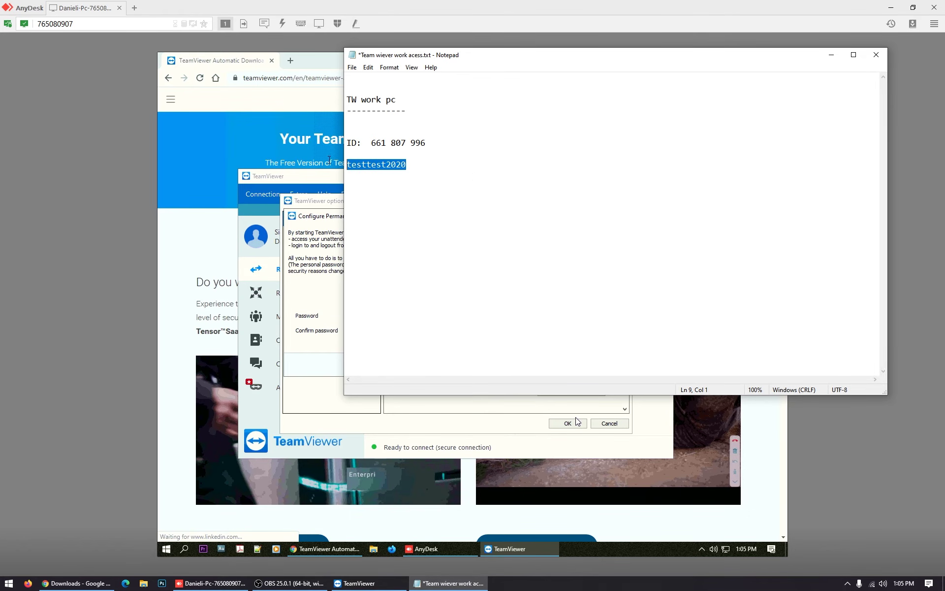
key("ctrl+c")
Paste the password into Password and Confirm password, confirm activation, and close the options
left_click(312, 216)
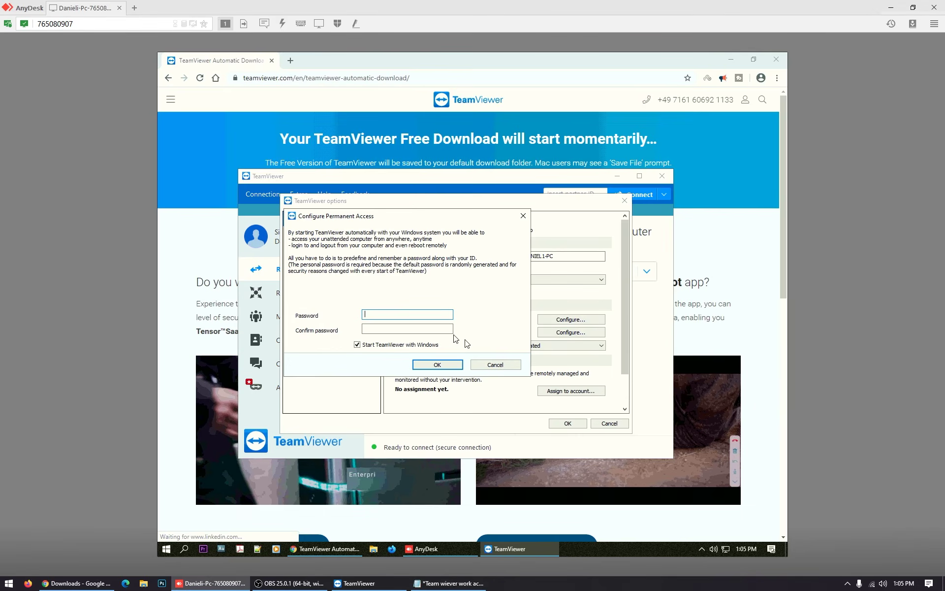
right_click(397, 314)
left_click(420, 356)
left_click(378, 329)
right_click(377, 328)
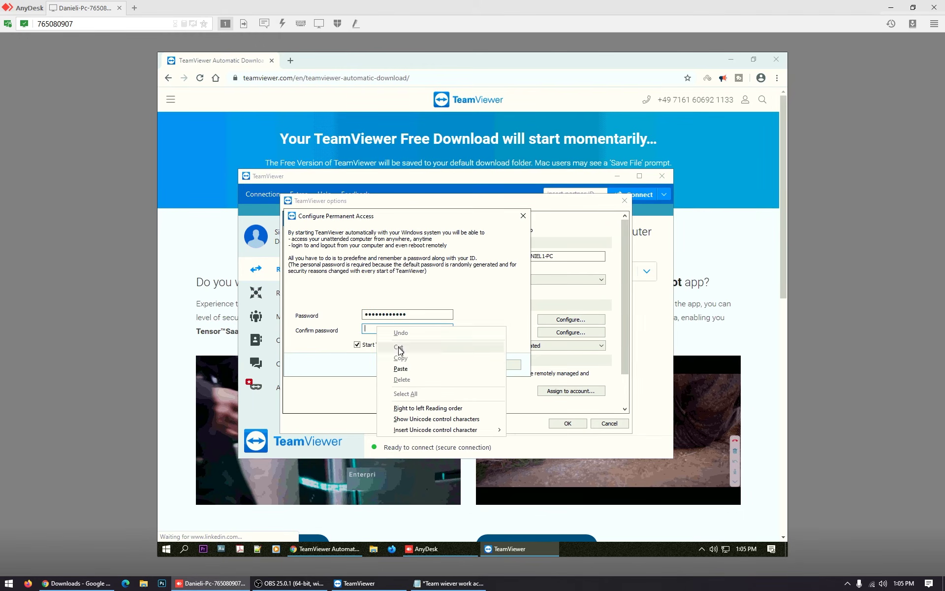
left_click(407, 368)
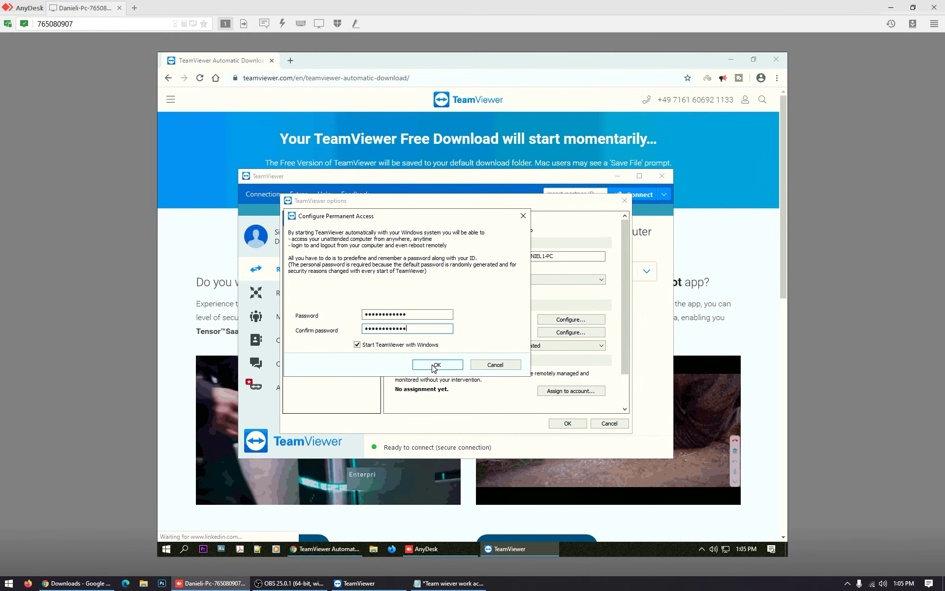
left_click(432, 365)
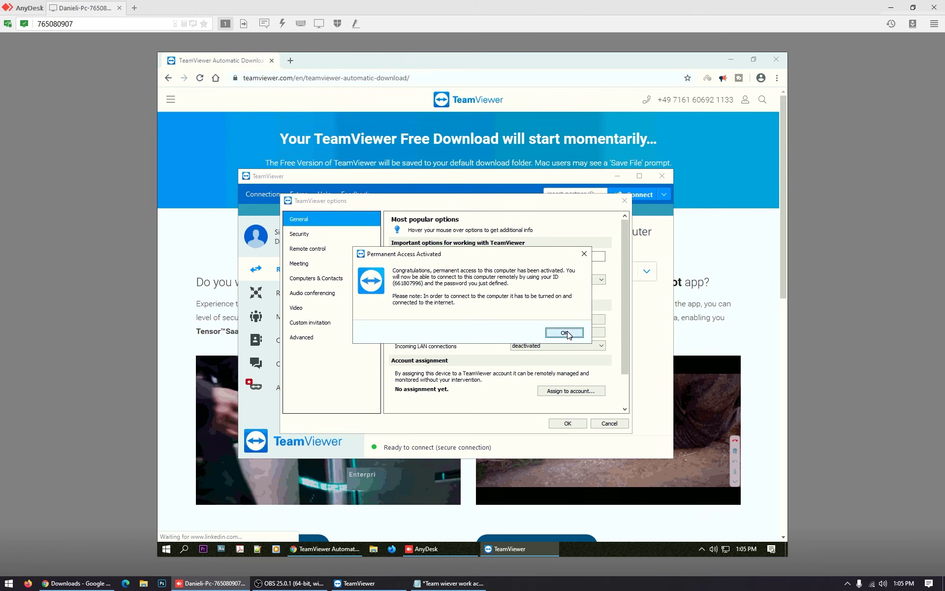
left_click(549, 334)
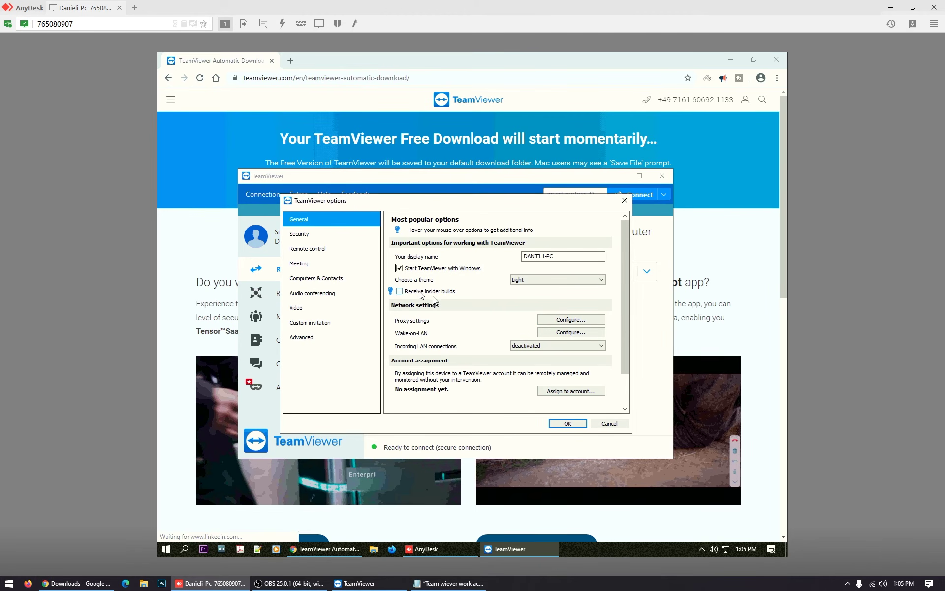
left_click(567, 423)
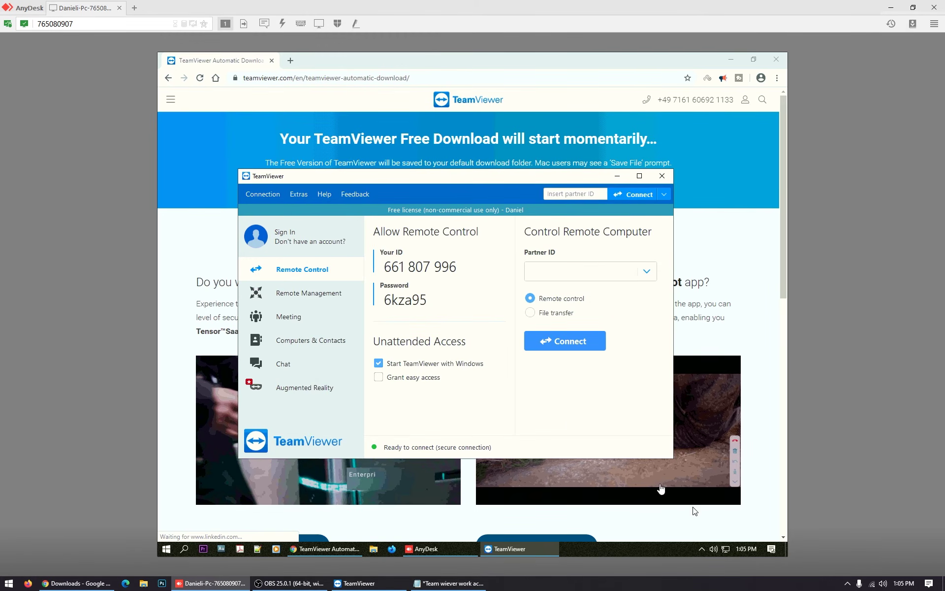
Check the remote tray icons, bring remote TeamViewer forward and highlight its session password
left_click(701, 548)
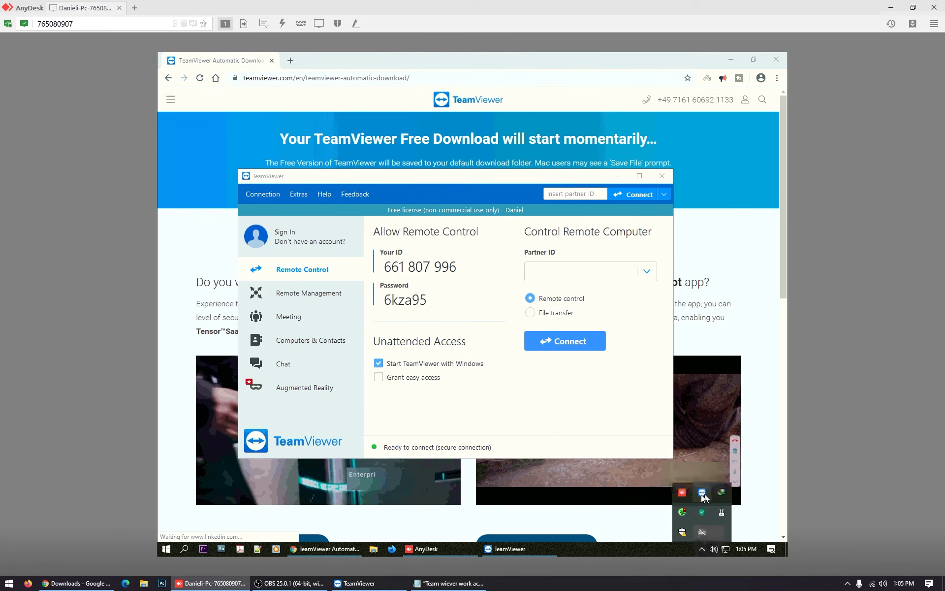
left_click(703, 549)
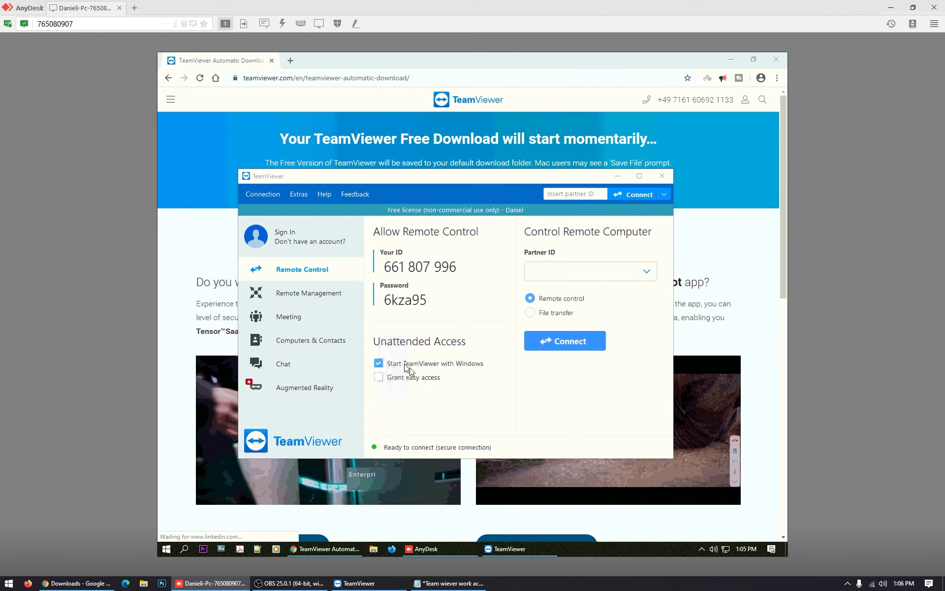
left_click(567, 407)
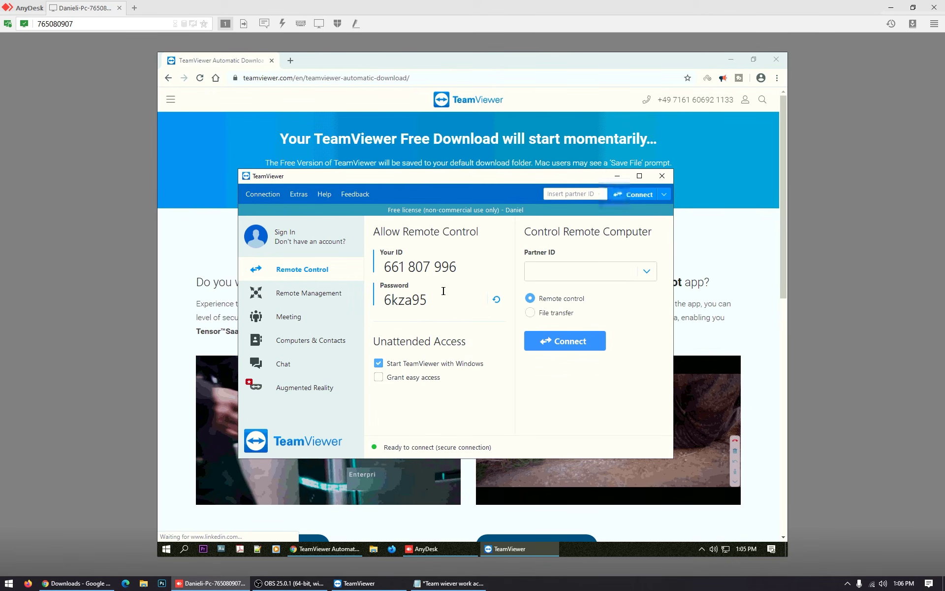
left_click_drag(431, 301, 384, 300)
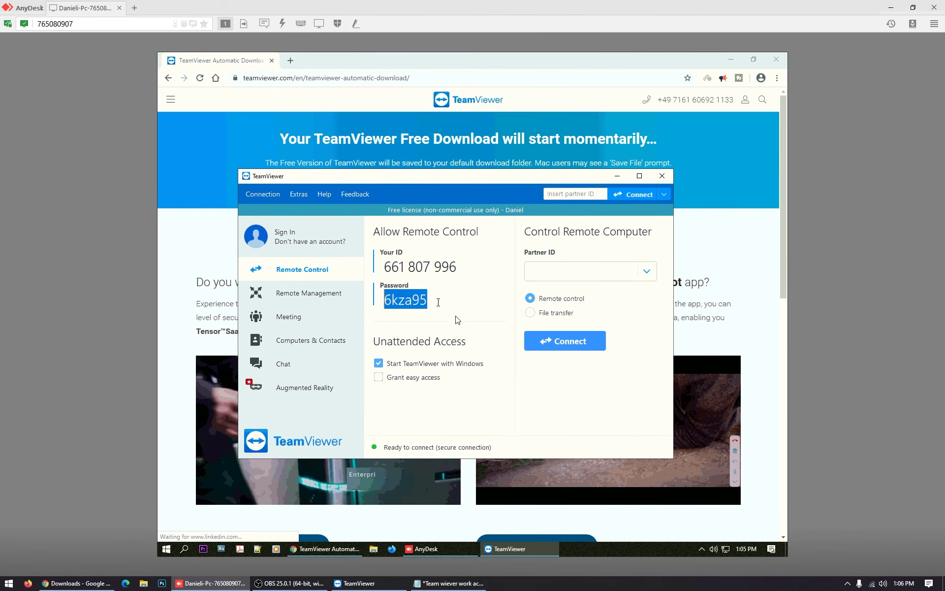
left_click_drag(435, 300, 387, 301)
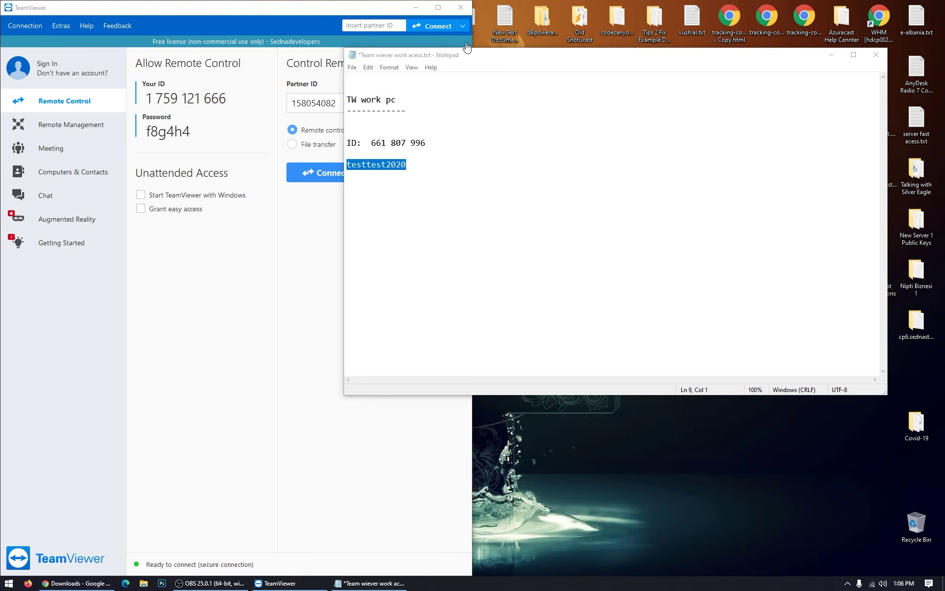
Copy the work PC's ID from the note
left_click_drag(493, 56, 646, 32)
left_click_drag(581, 117, 524, 117)
left_click(542, 96)
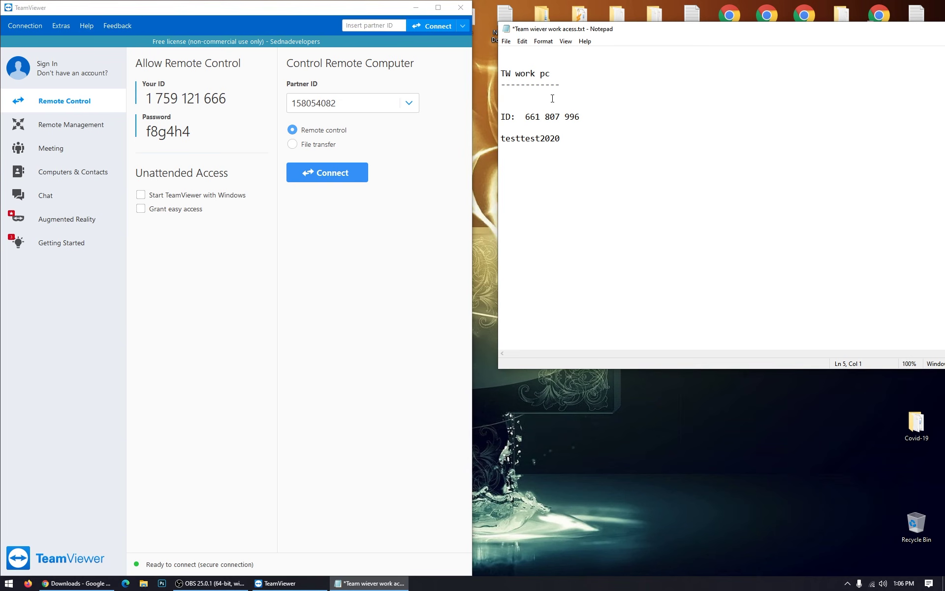
left_click_drag(585, 118, 530, 117)
left_click(297, 289)
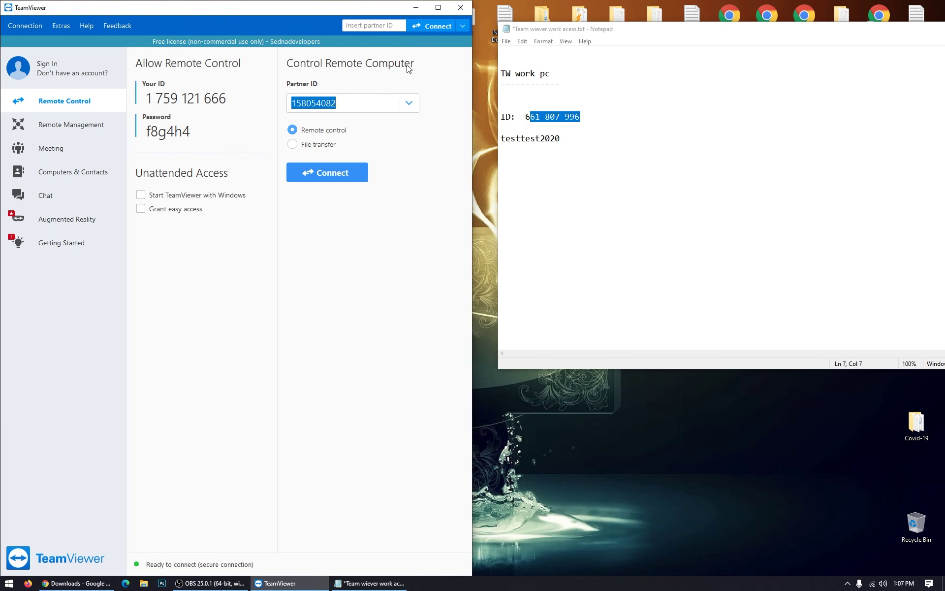
left_click_drag(592, 123, 524, 117)
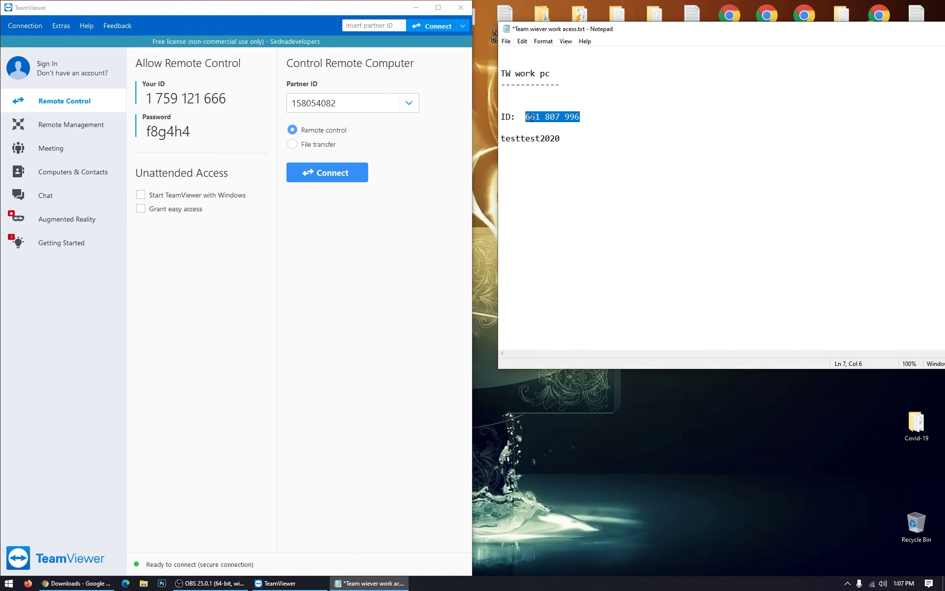
right_click(532, 118)
left_click(566, 149)
Replace the old Partner ID in TeamViewer with the copied work PC ID
left_click(348, 102)
left_click_drag(348, 102, 271, 102)
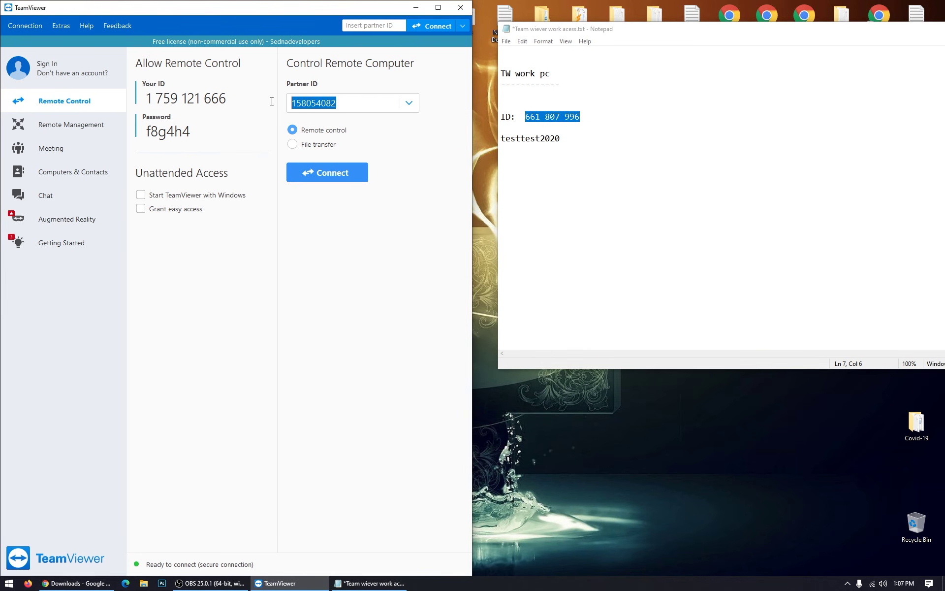
right_click(335, 106)
left_click(369, 149)
Start connecting to the work PC and copy its saved password from the note
left_click(331, 172)
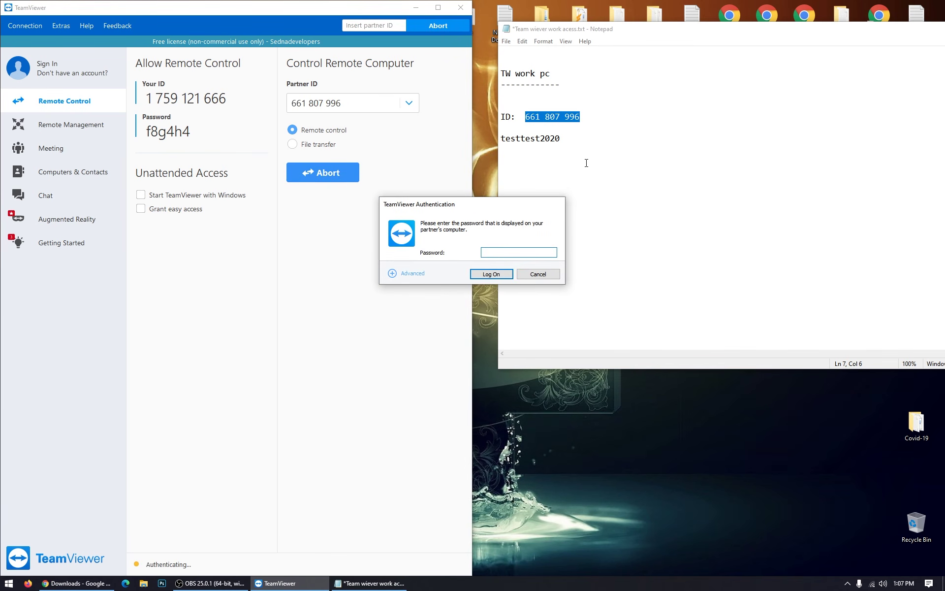
left_click_drag(579, 148, 504, 139)
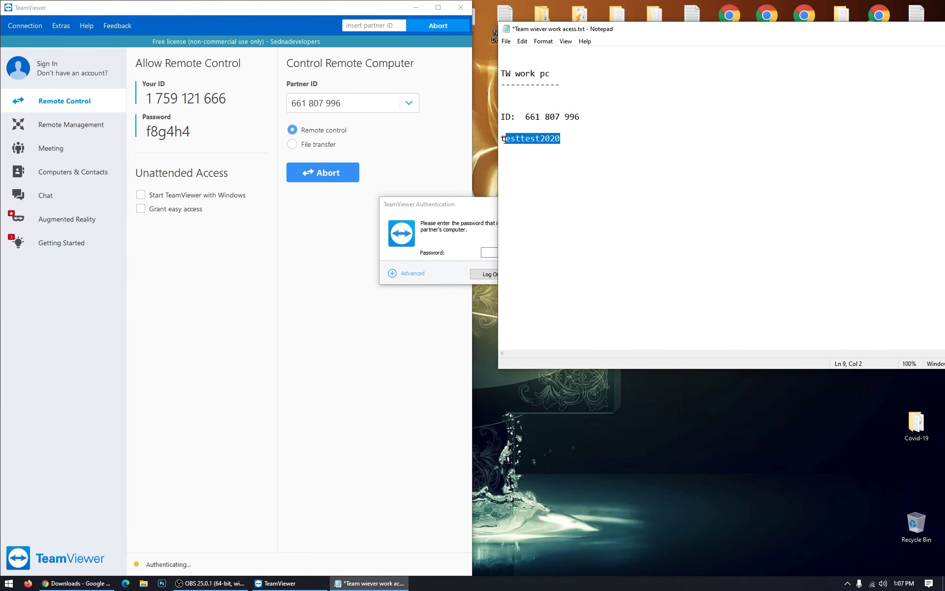
right_click(526, 140)
left_click(568, 173)
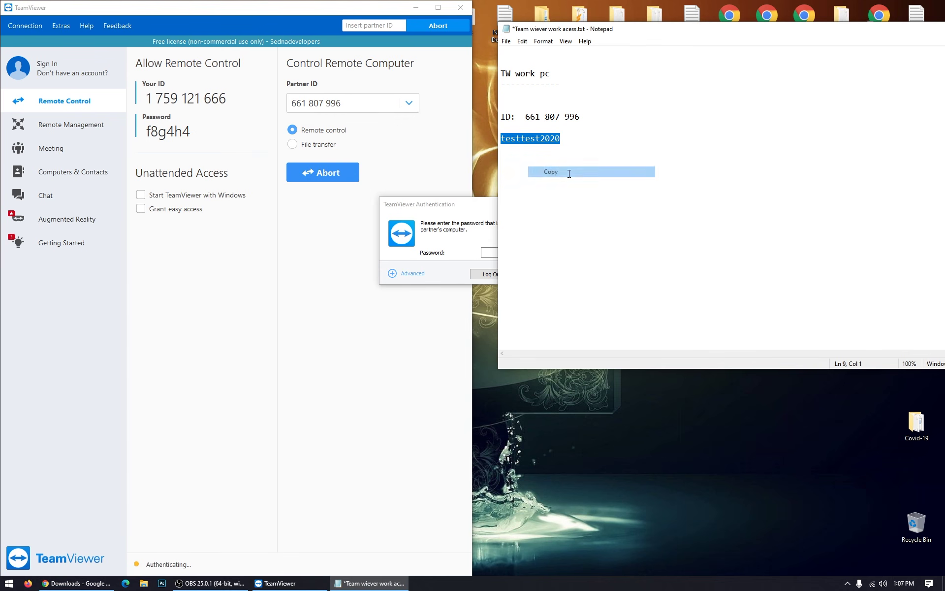
Paste the password into the authentication prompt, log on, and check the remote Start menu
left_click_drag(466, 208, 415, 230)
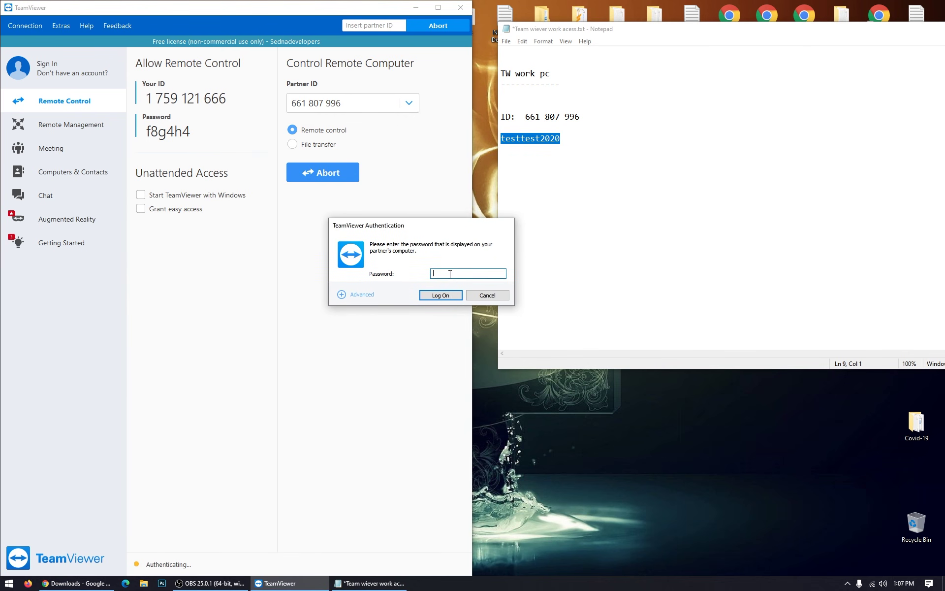
key("ctrl+v")
left_click(441, 295)
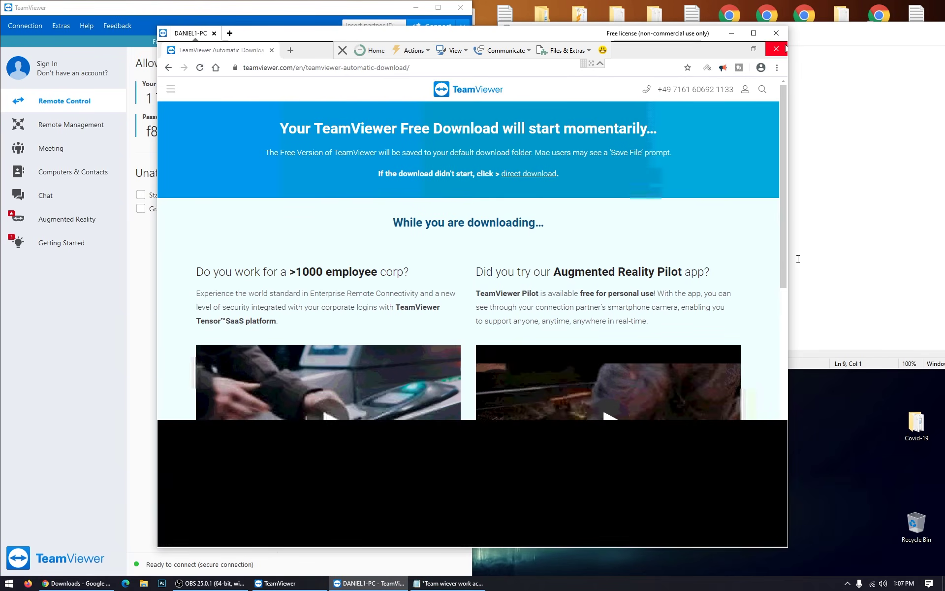
left_click(167, 539)
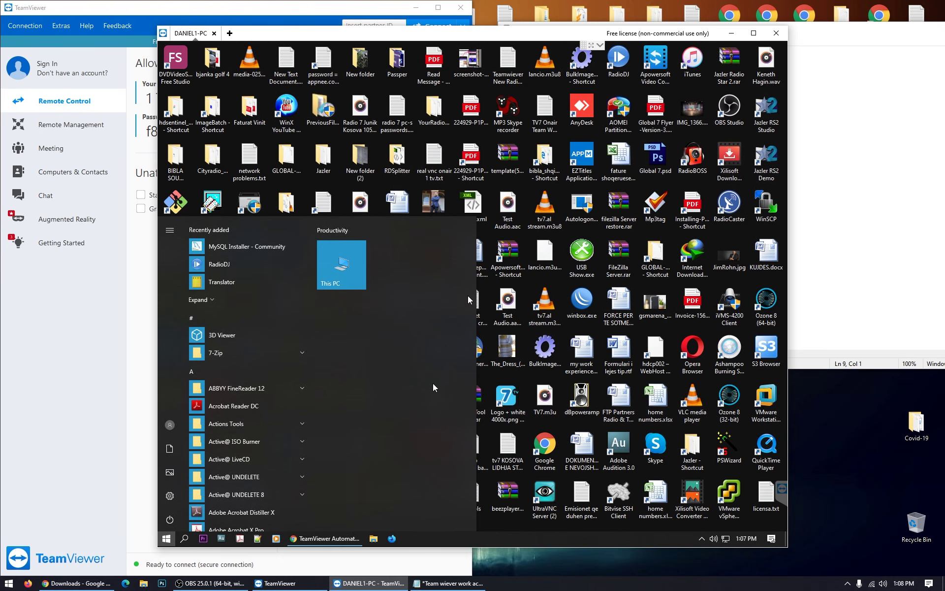
left_click(513, 208)
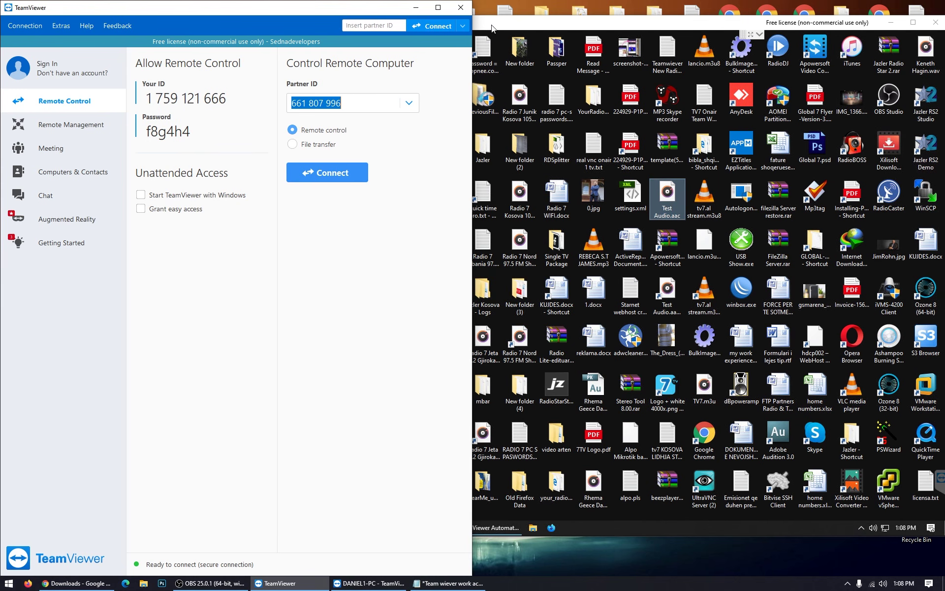